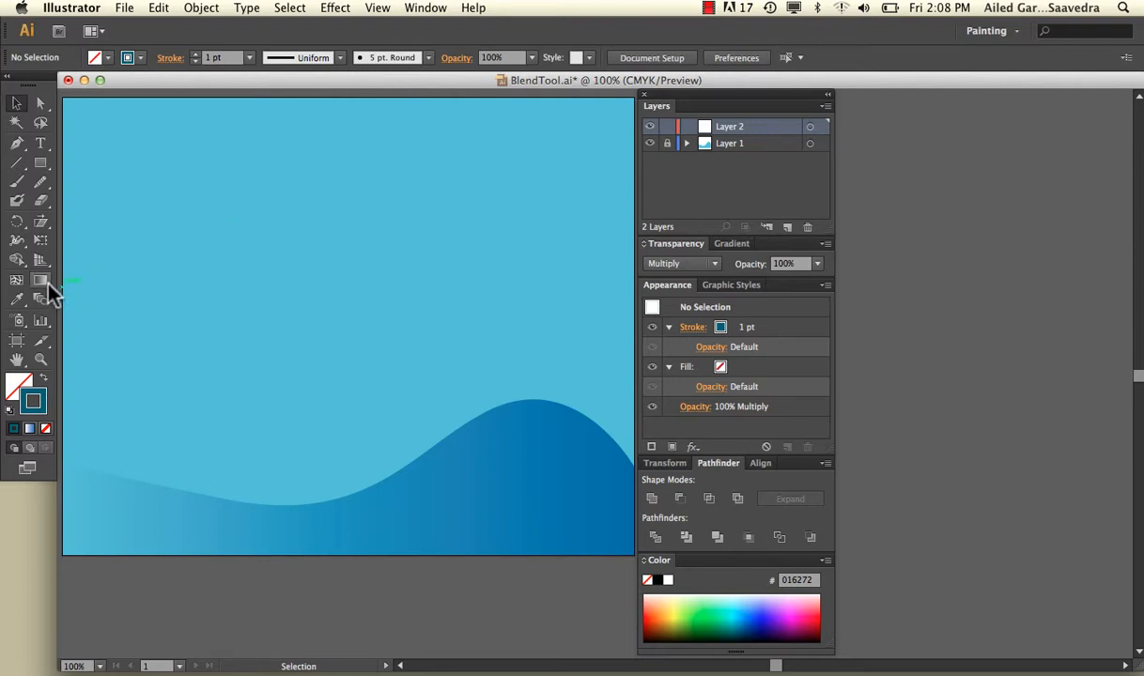
Step: Draw an open, flowing S-shaped curve with the Pen tool across the upper part of the artboard
click(18, 144)
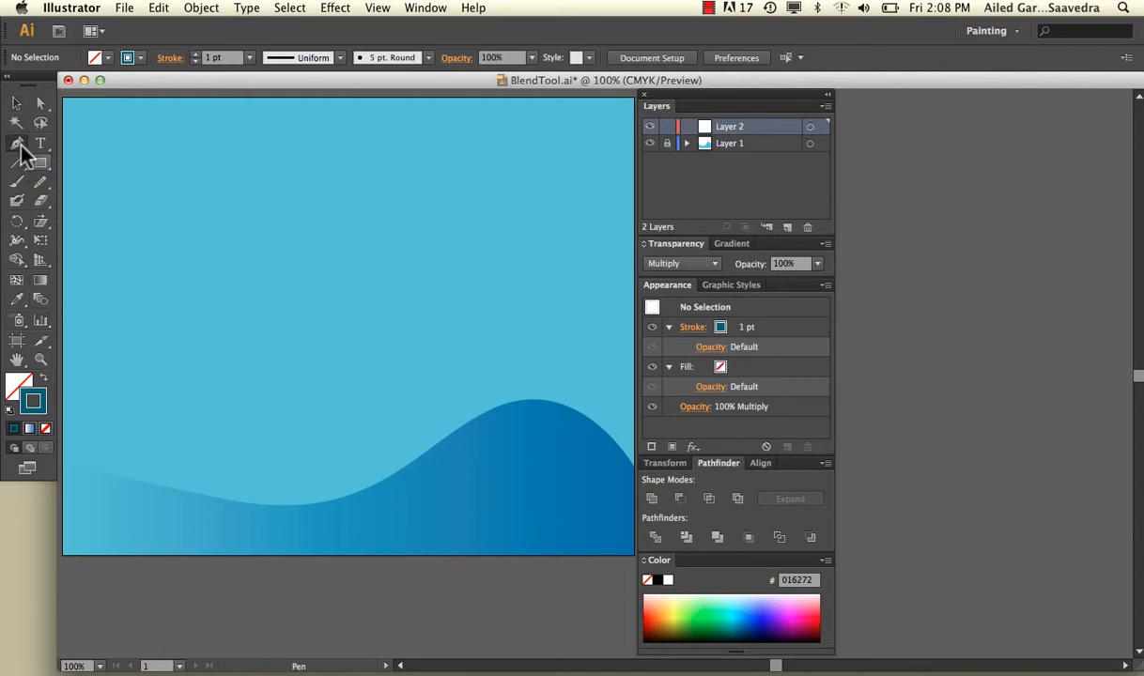
click(128, 327)
drag(270, 233, 279, 227)
drag(383, 193, 406, 148)
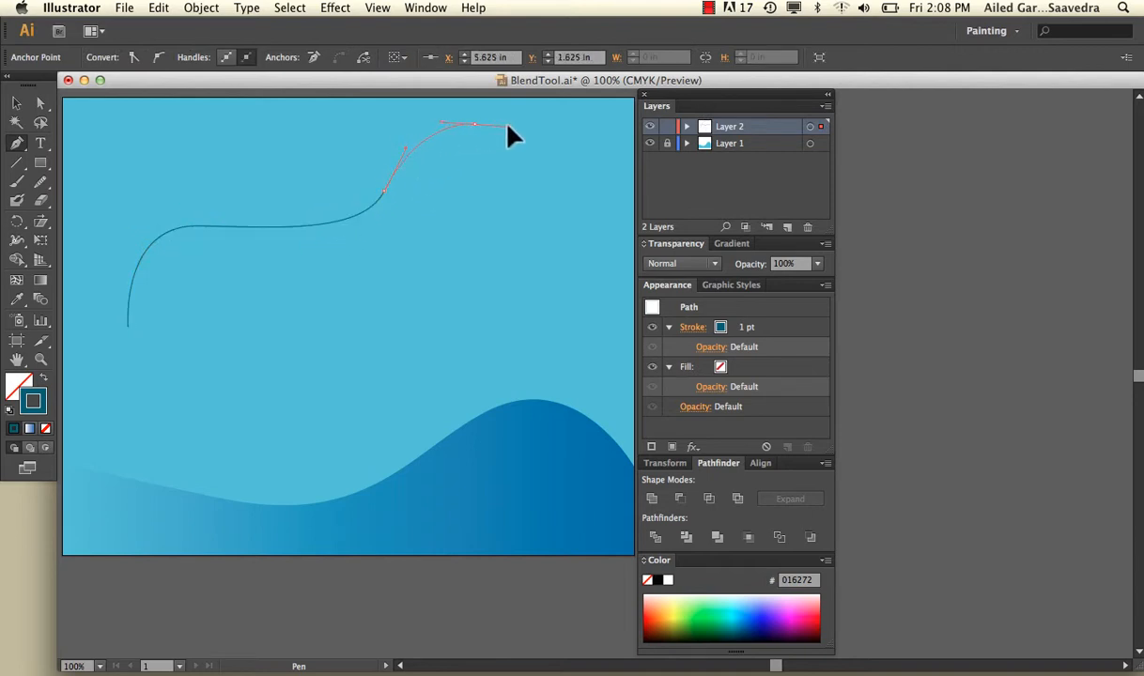
drag(507, 127, 514, 127)
Step: Duplicate the curve, placing the copy below and to the right of the original
click(17, 104)
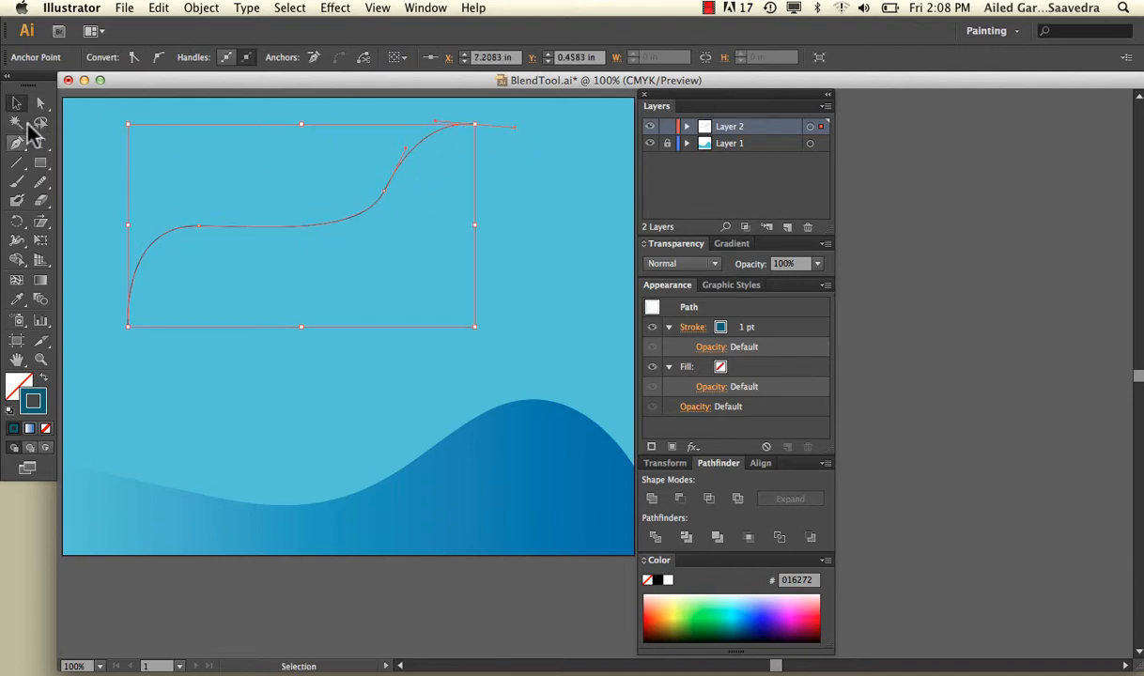
click(233, 230)
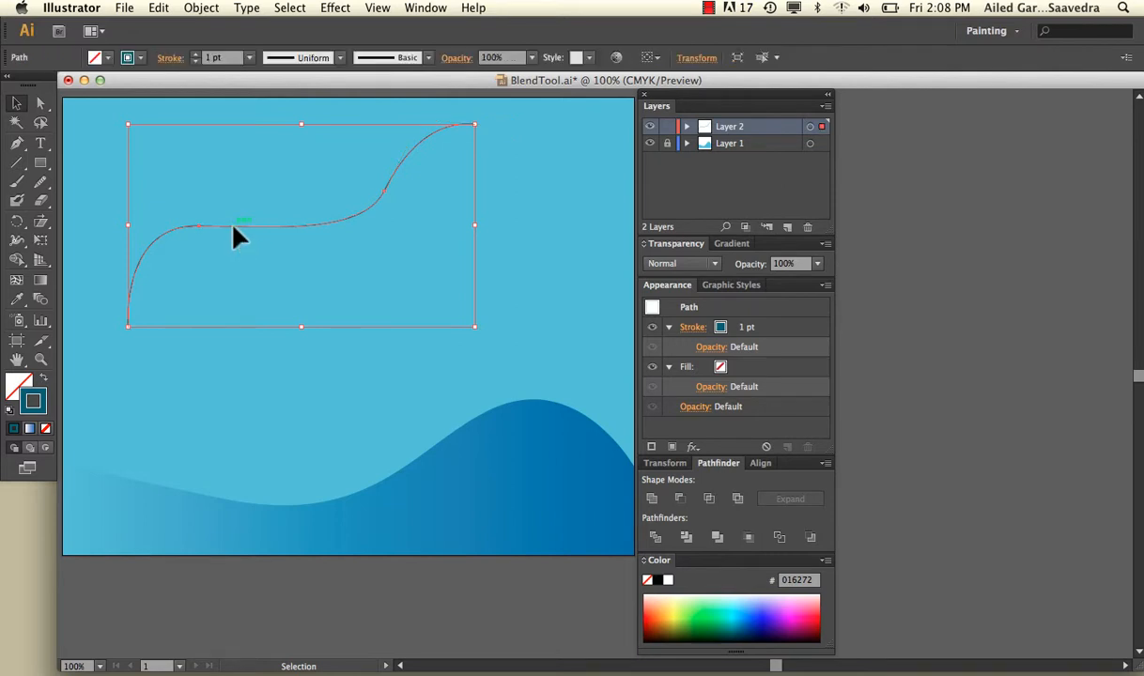
drag(233, 231, 294, 342)
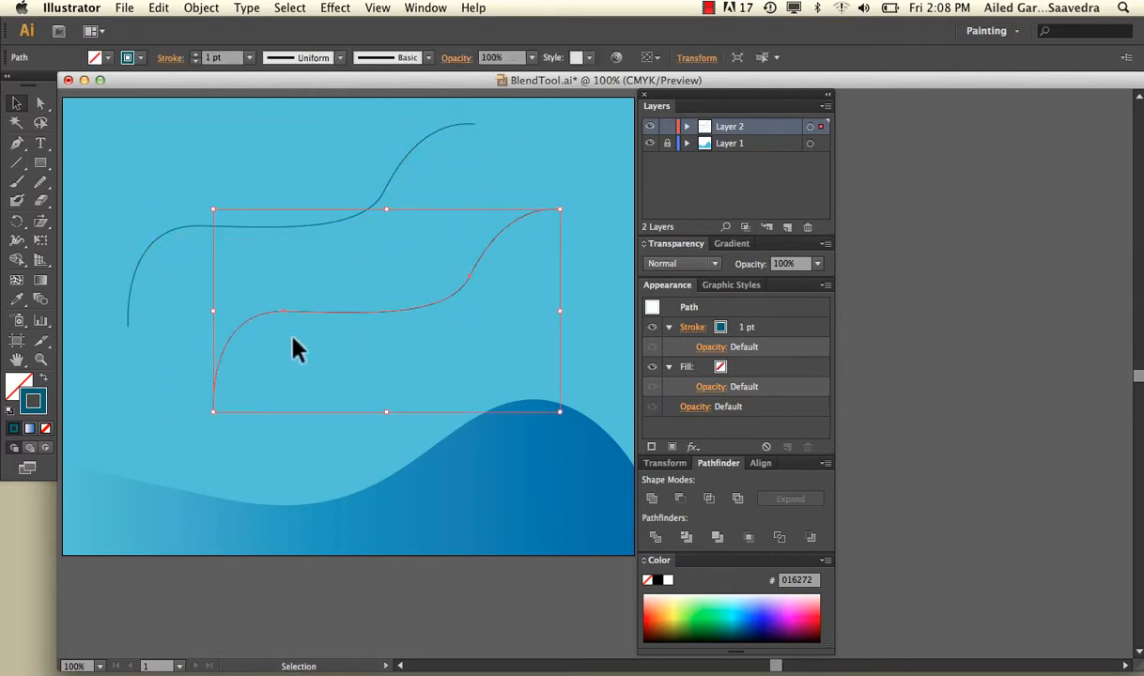
Step: Select both curves and blend the upper one into the lower one with the Blend tool
shift+click(226, 226)
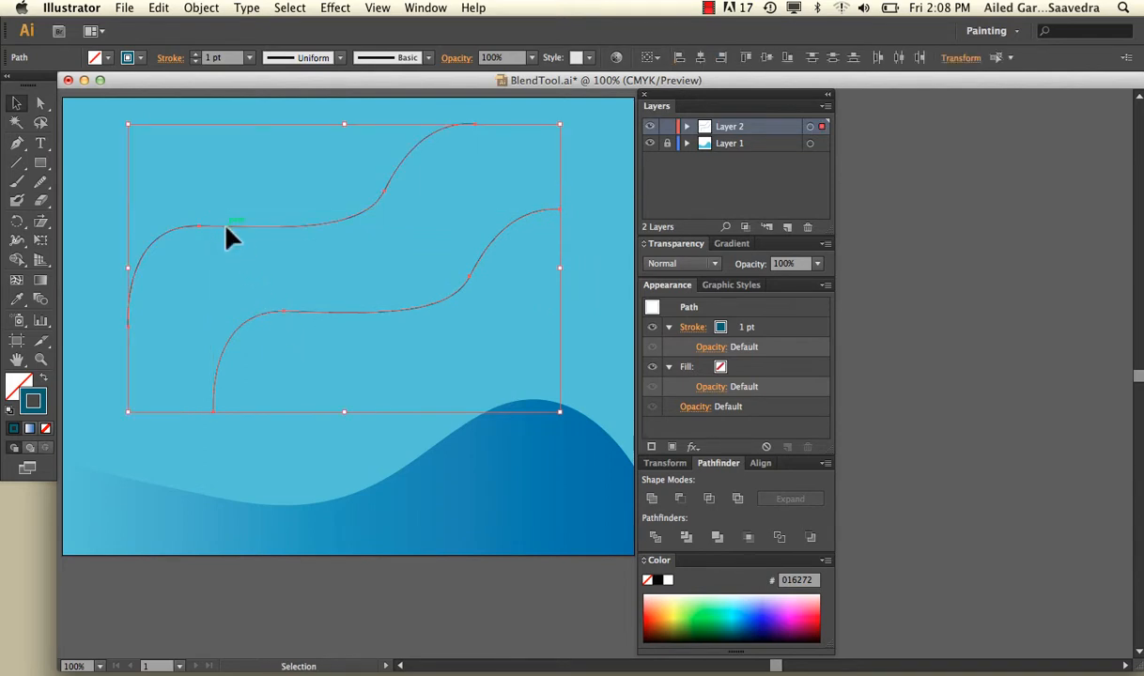
click(41, 305)
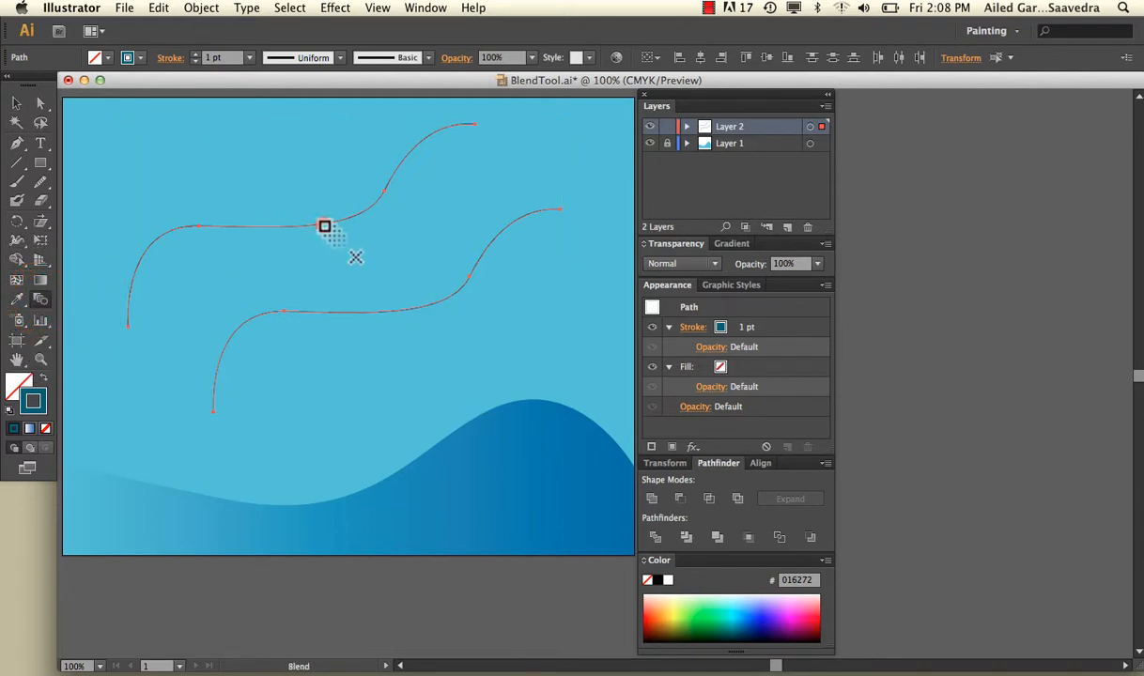
click(324, 226)
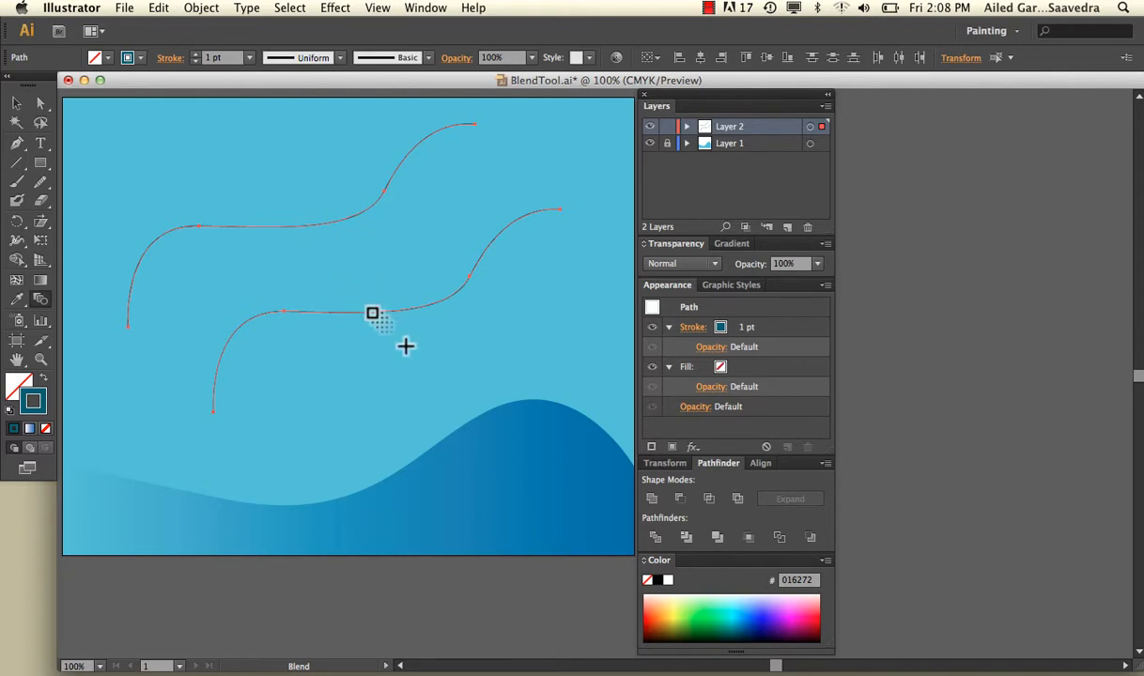
click(372, 313)
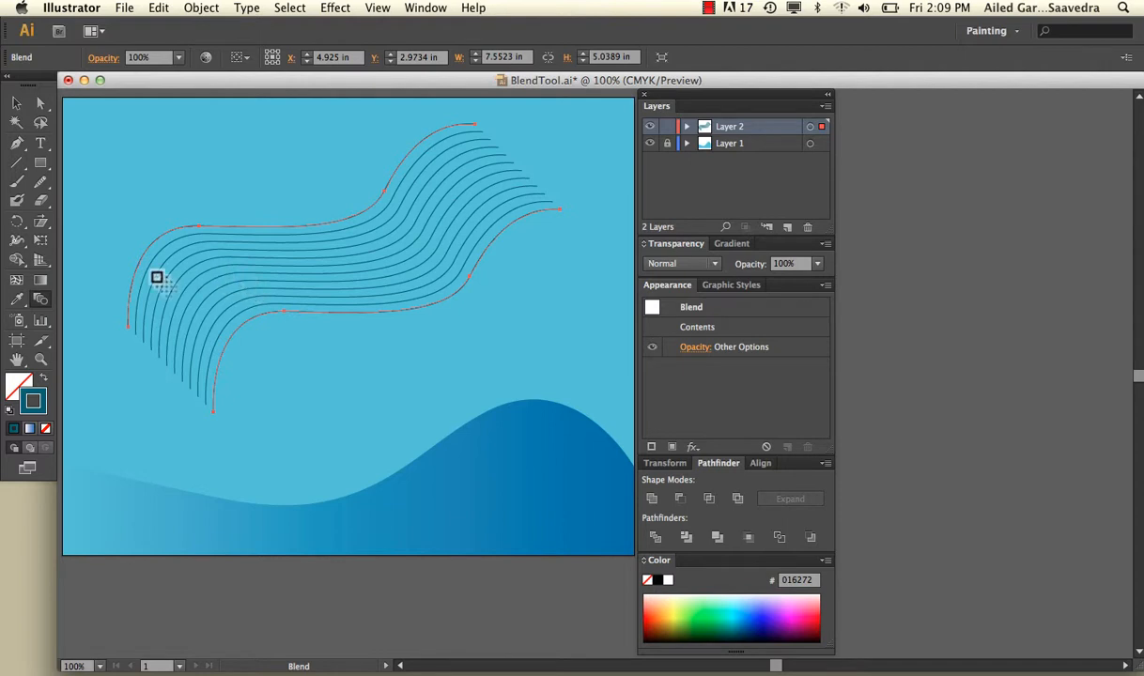
Step: Set the blend's spacing to 20 specified steps in the Blend Options and preview it
double_click(40, 299)
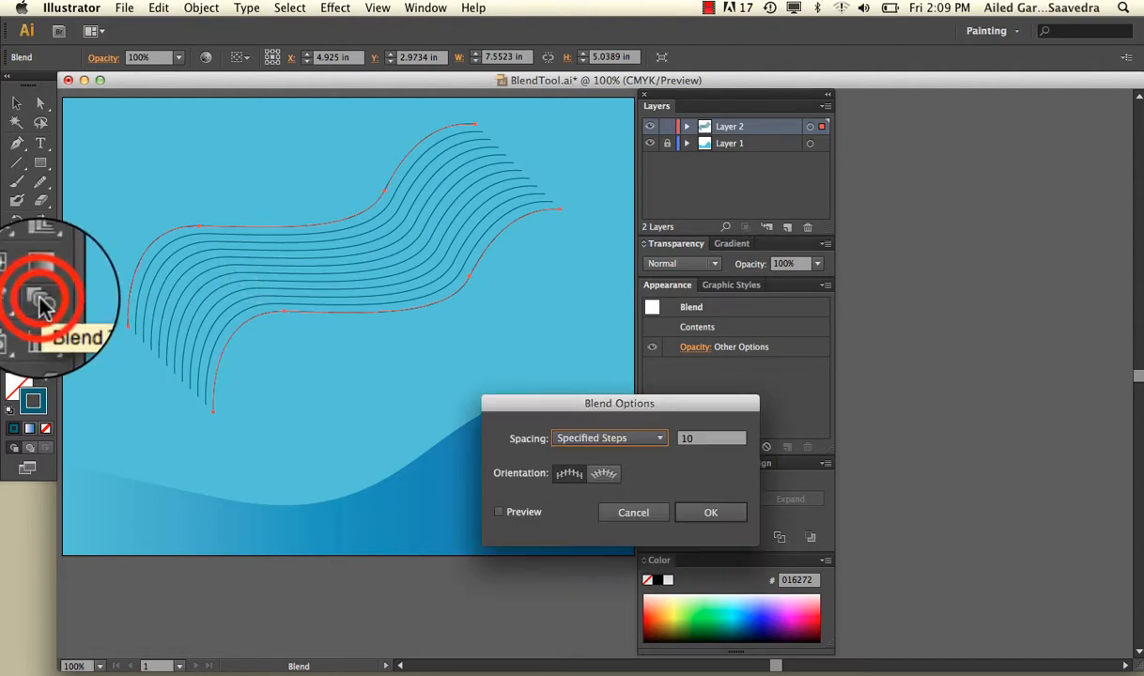
double_click(706, 442)
text(20)
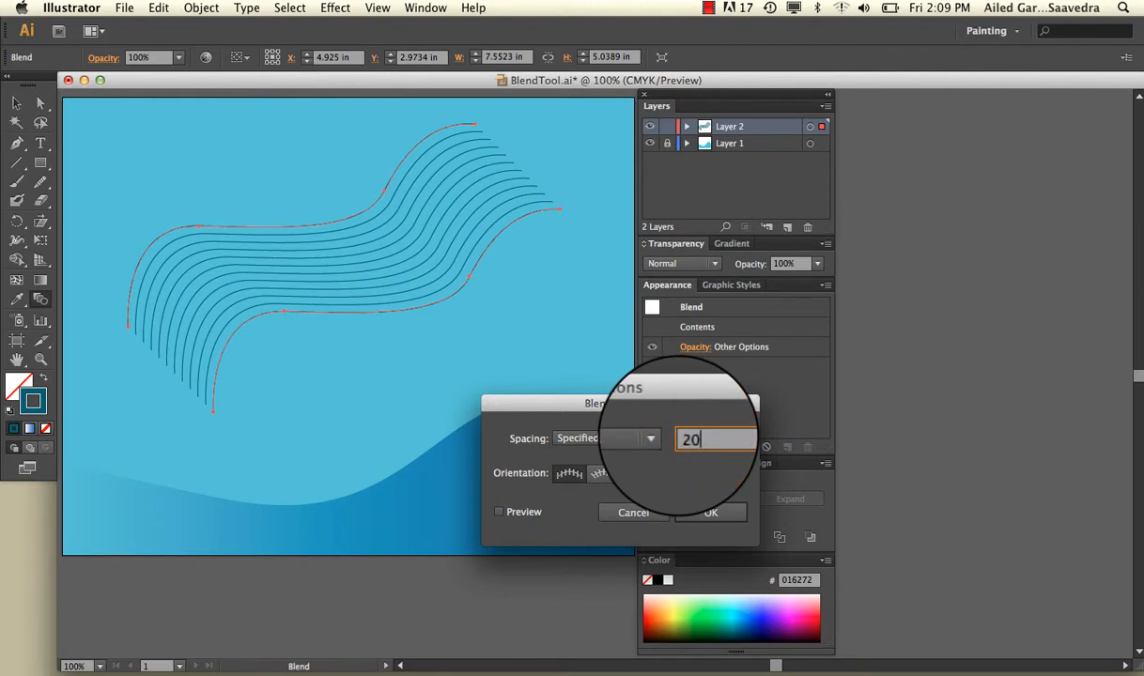
click(498, 512)
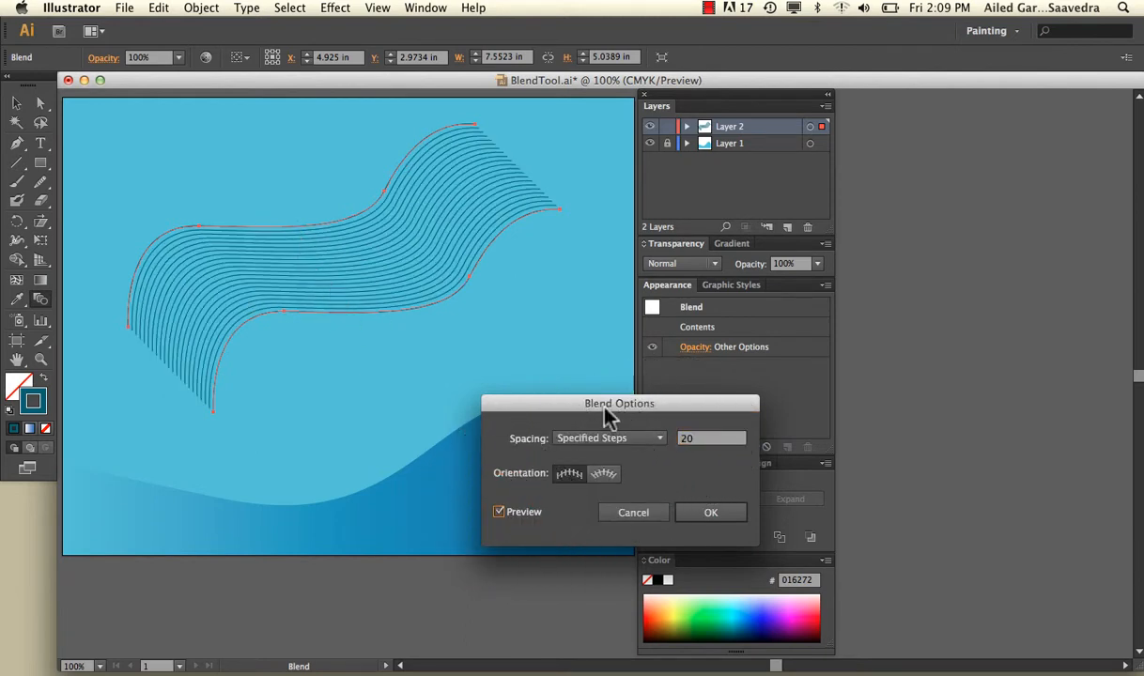
Step: Try 5 specified steps for the blend with the preview on, and turn the preview off
double_click(690, 439)
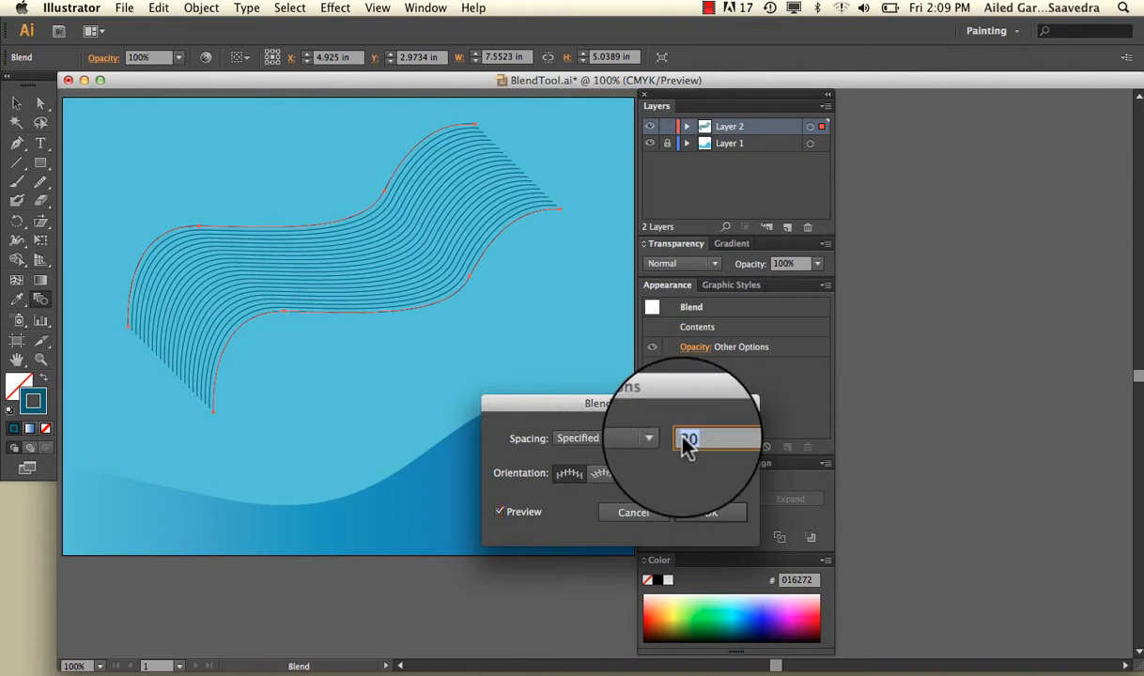
text(5)
click(528, 513)
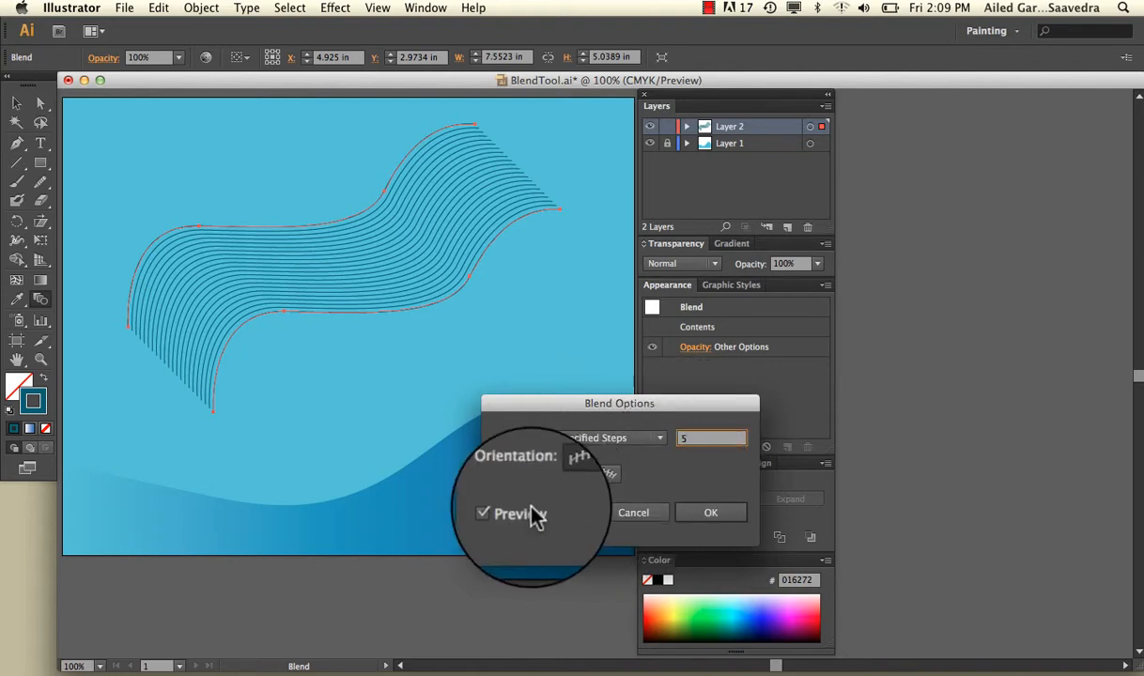
click(515, 510)
click(515, 510)
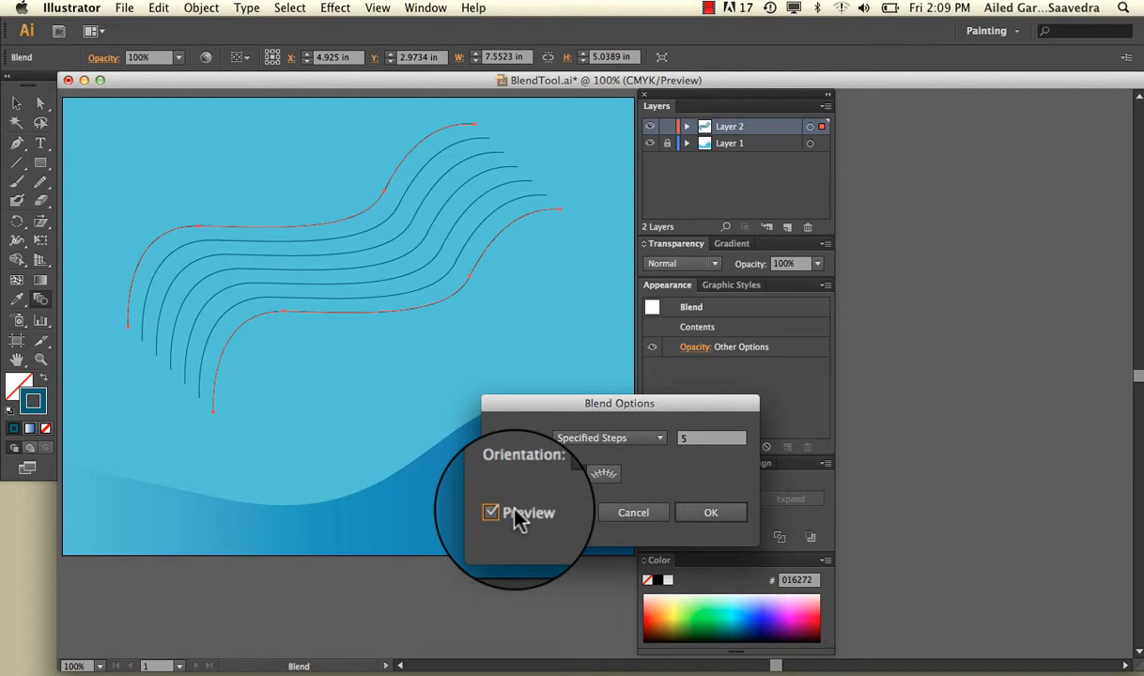
click(516, 512)
Step: Set the specified steps back to 20, preview the blend and apply the options
double_click(688, 439)
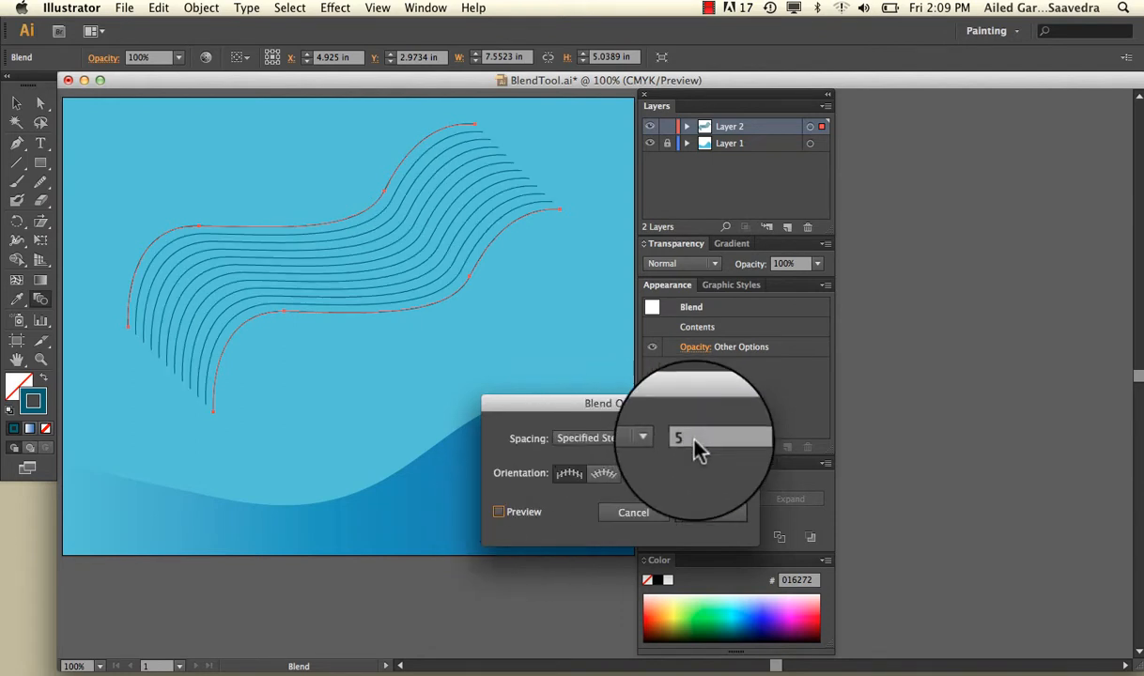
text(20)
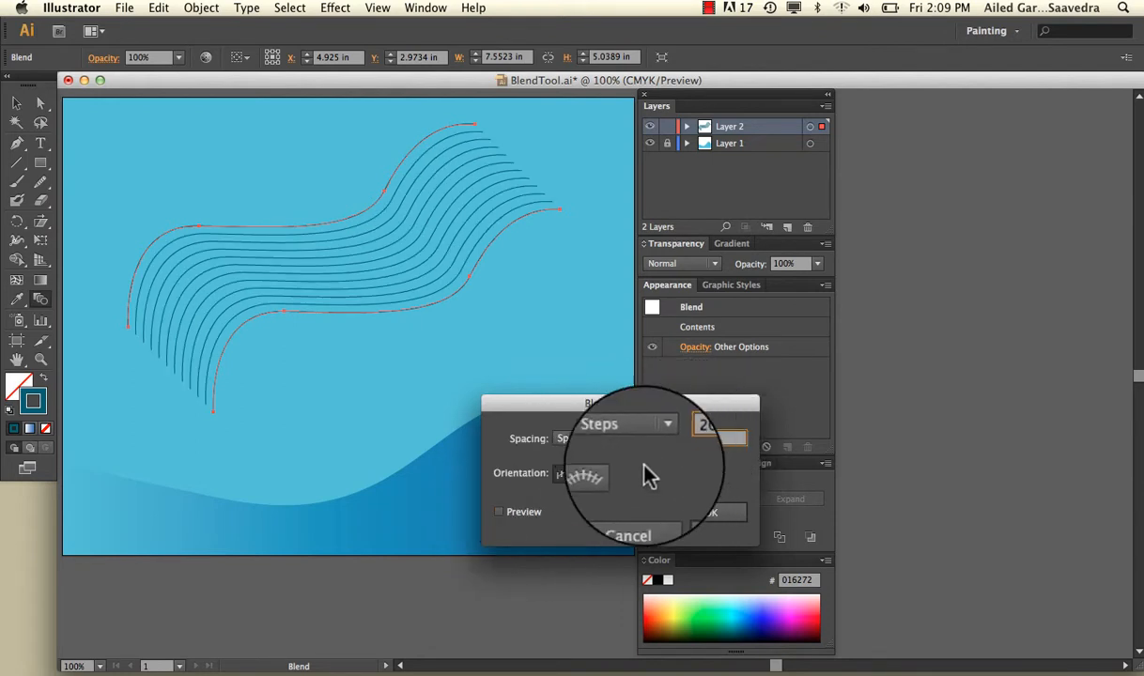
click(516, 512)
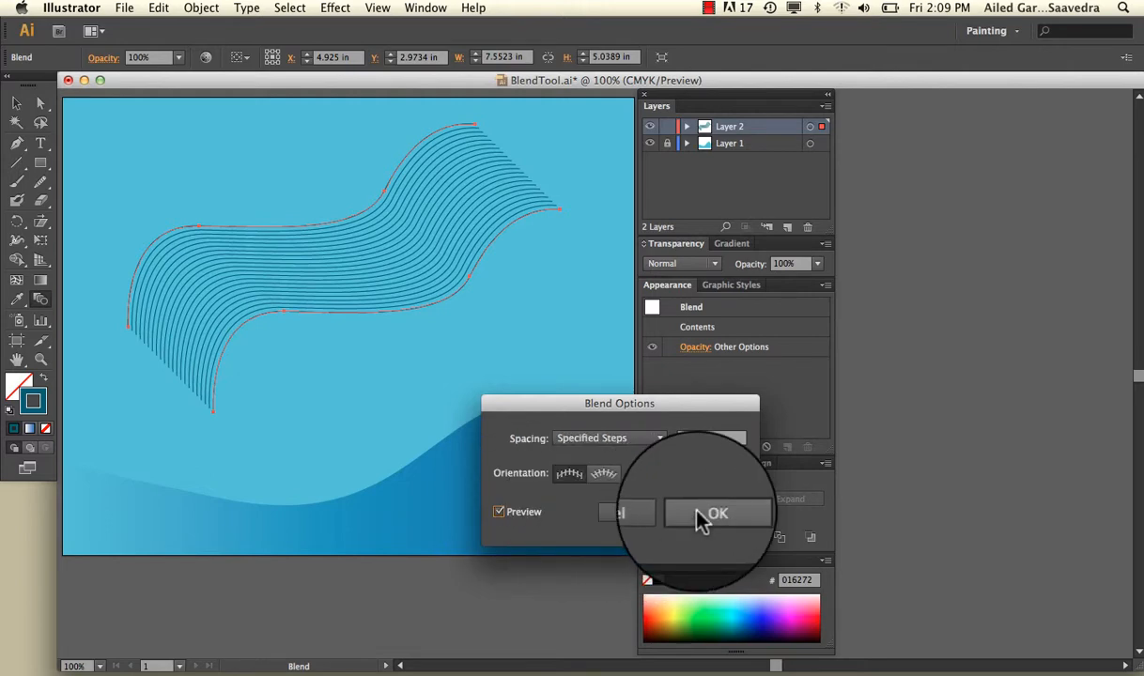
click(703, 513)
Step: Move the blended lines toward the artboard's lower-left corner and enlarge them to about 10.51 by 8.29 in
click(17, 104)
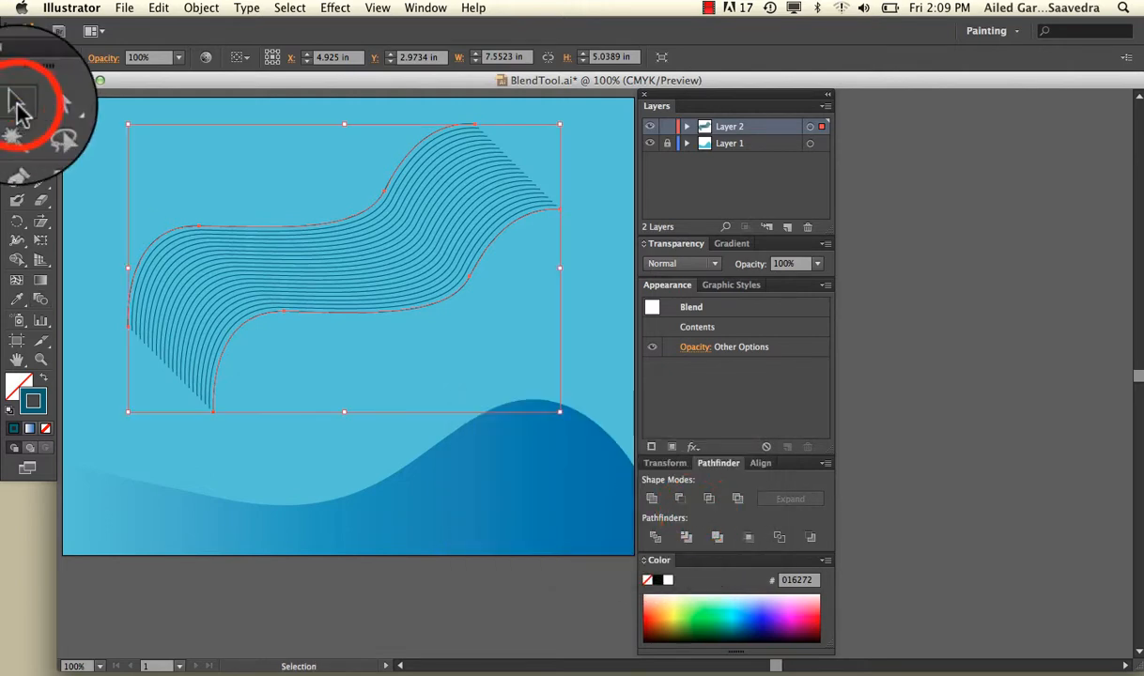
mouse_move(347, 601)
click(334, 571)
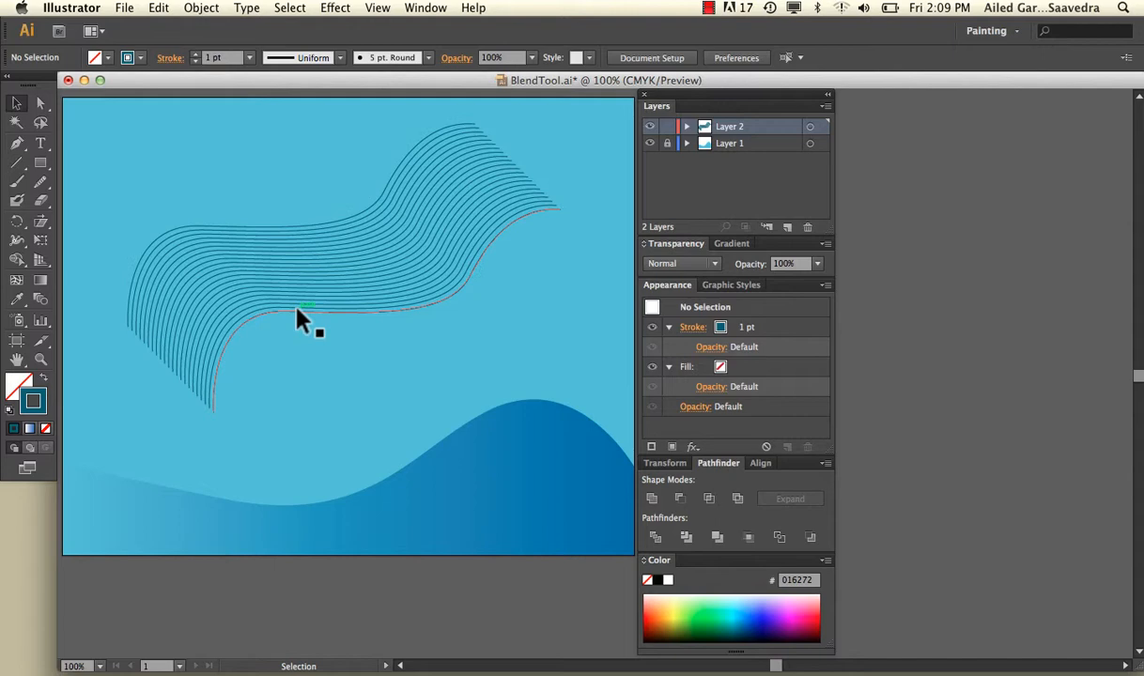
click(376, 251)
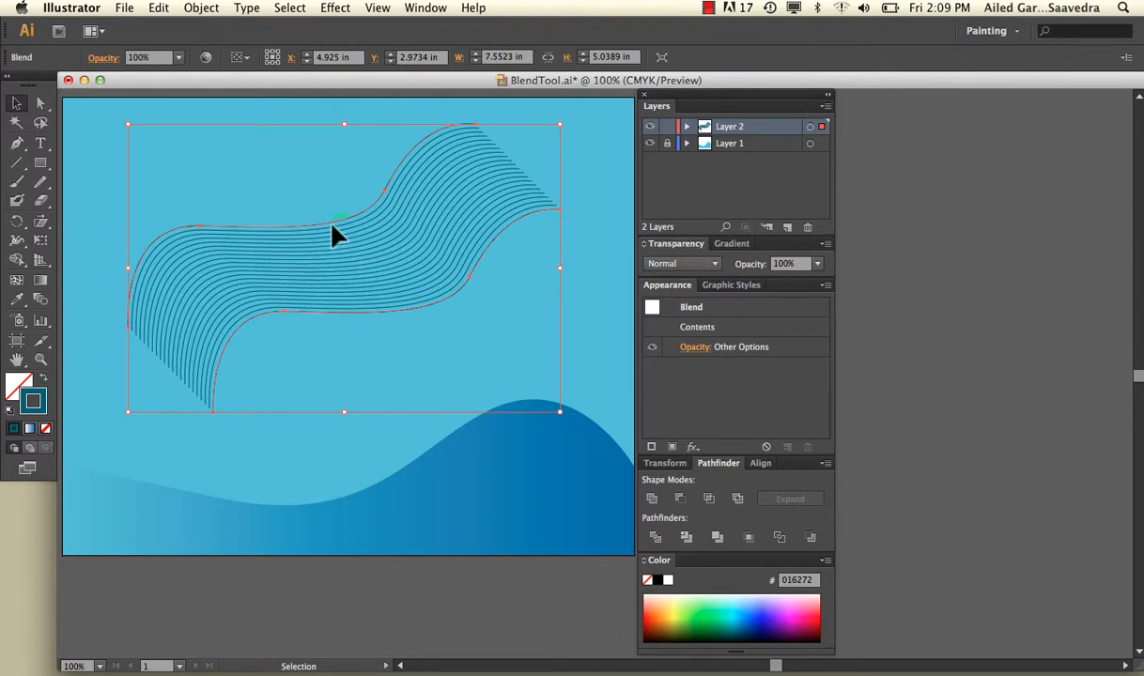
drag(331, 223, 237, 379)
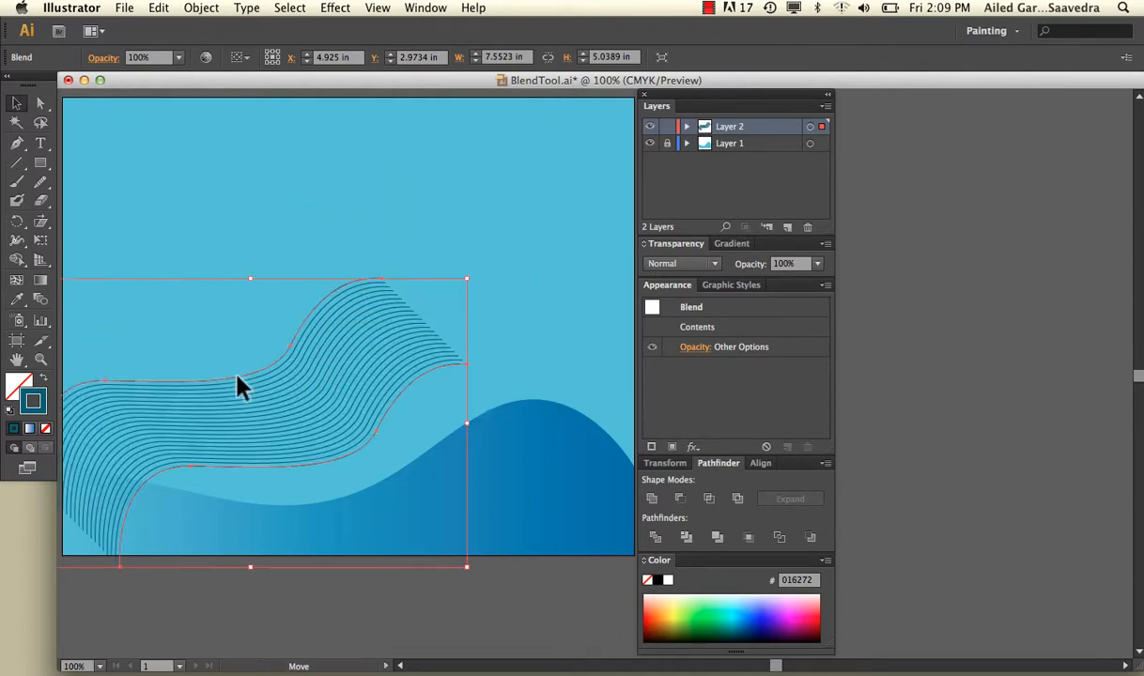
drag(460, 283, 637, 183)
scroll(495, 268, down, 3)
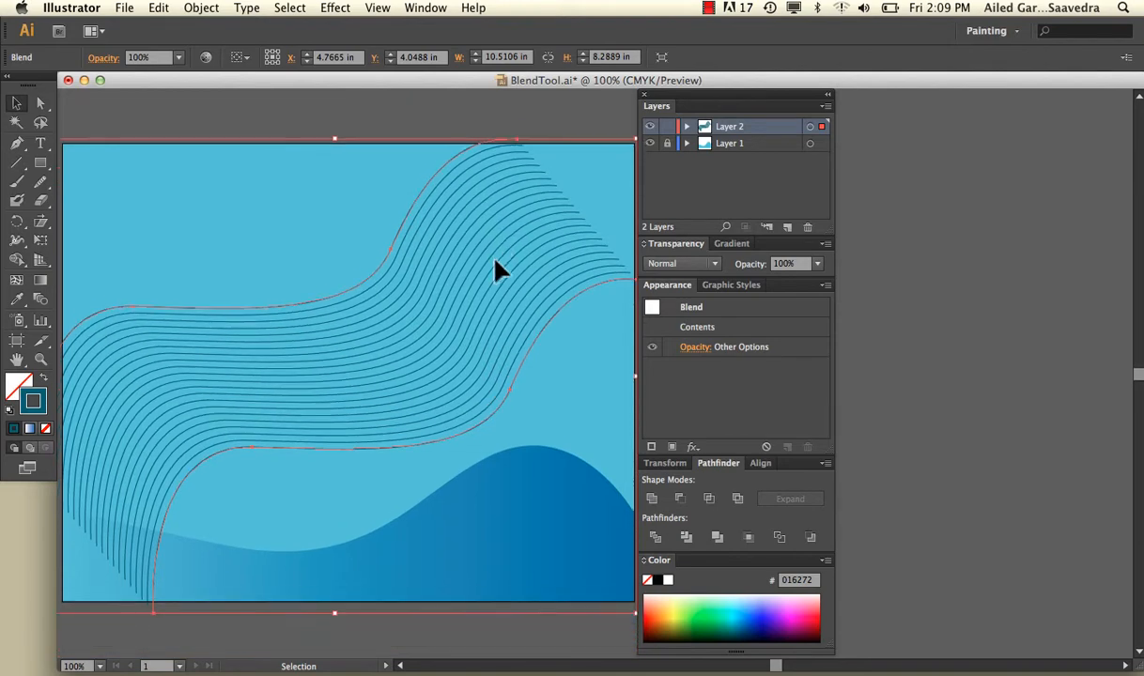
Step: Try a different transparency blending mode on the blended lines, and restore the Normal mode
click(669, 265)
click(691, 417)
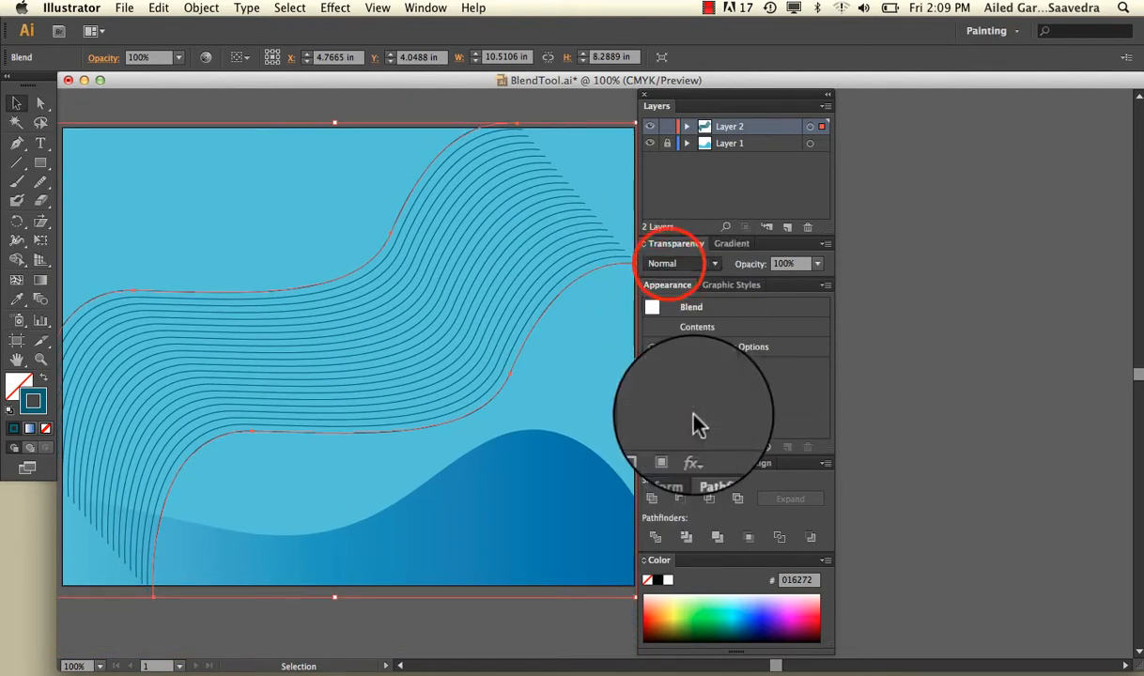
click(440, 115)
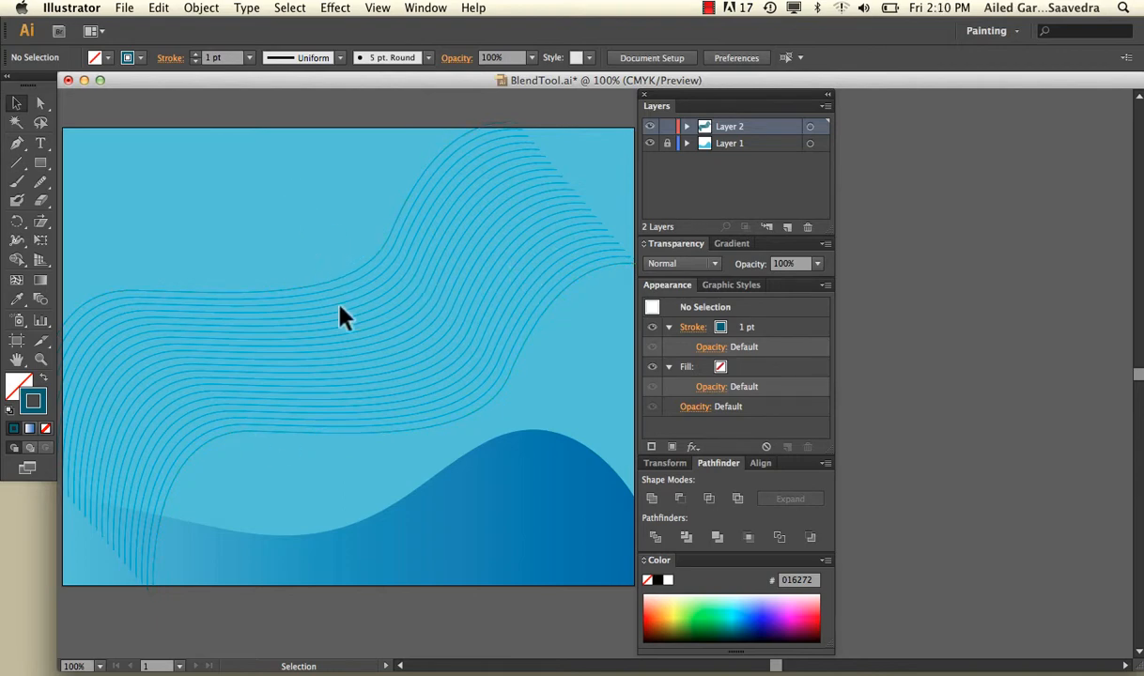
click(575, 264)
click(664, 264)
click(669, 281)
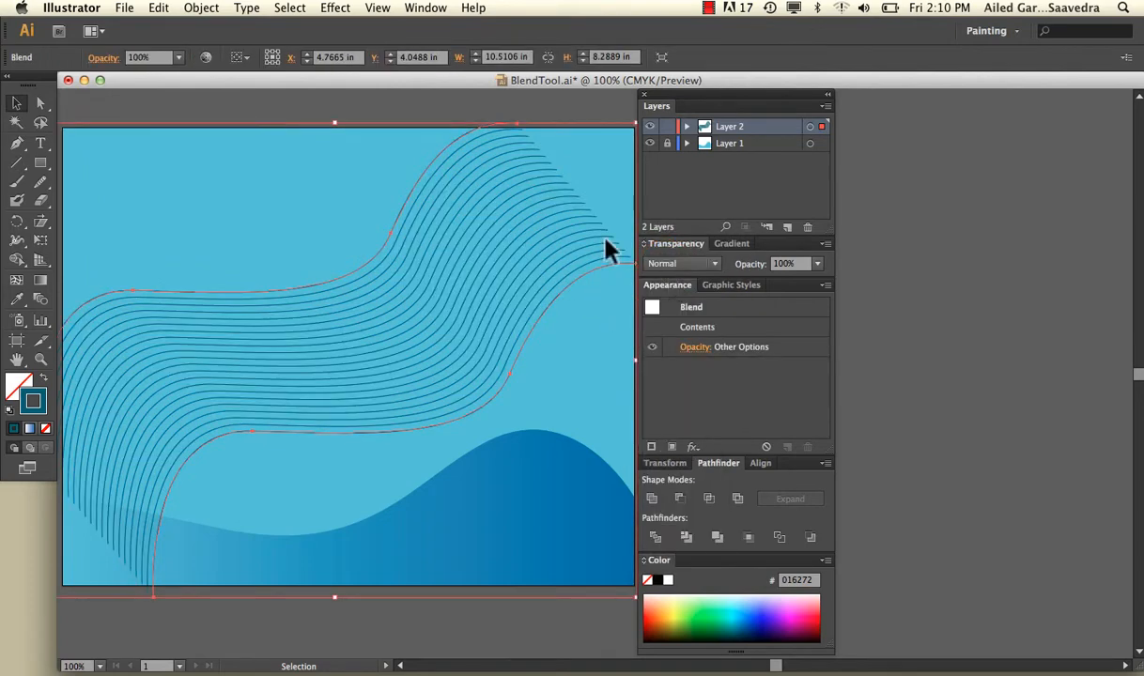
click(162, 103)
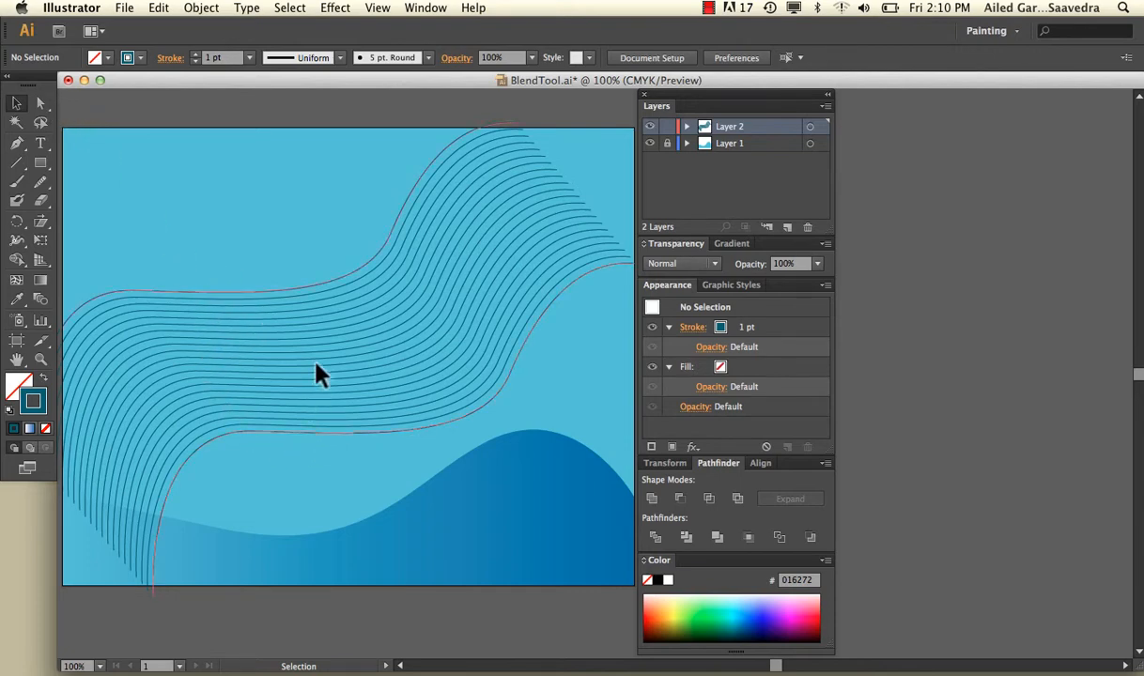
Step: Recolor the stroke of only the blend's upper curve to dark red 70031A, and deselect it
click(241, 308)
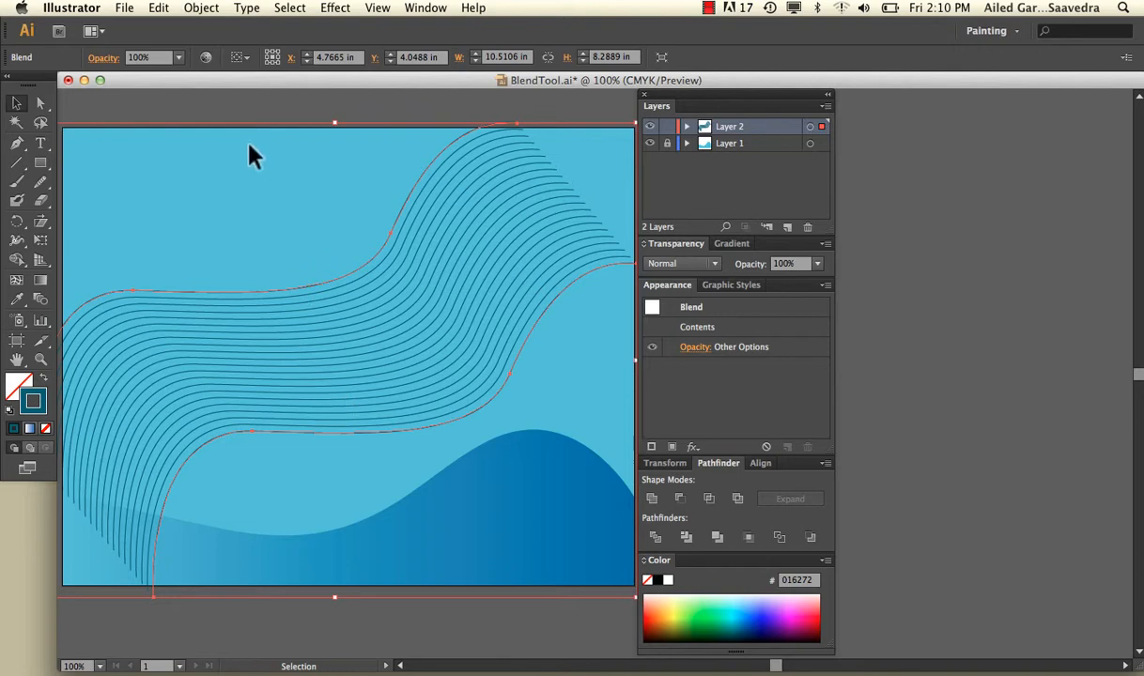
click(227, 107)
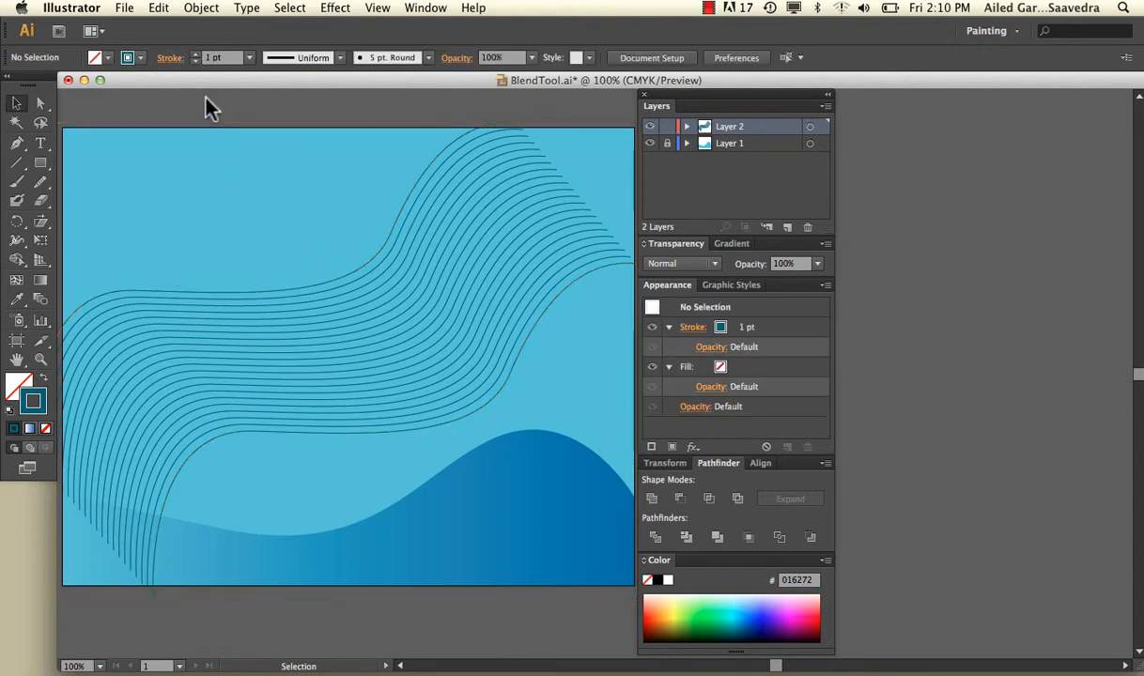
click(40, 103)
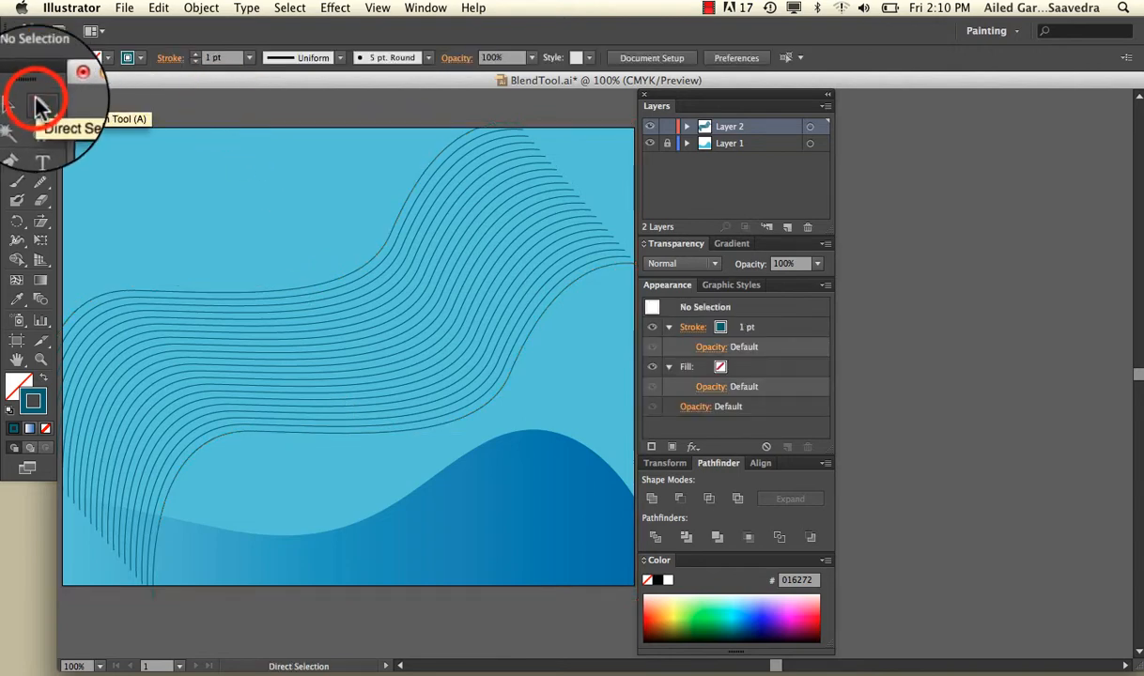
click(160, 296)
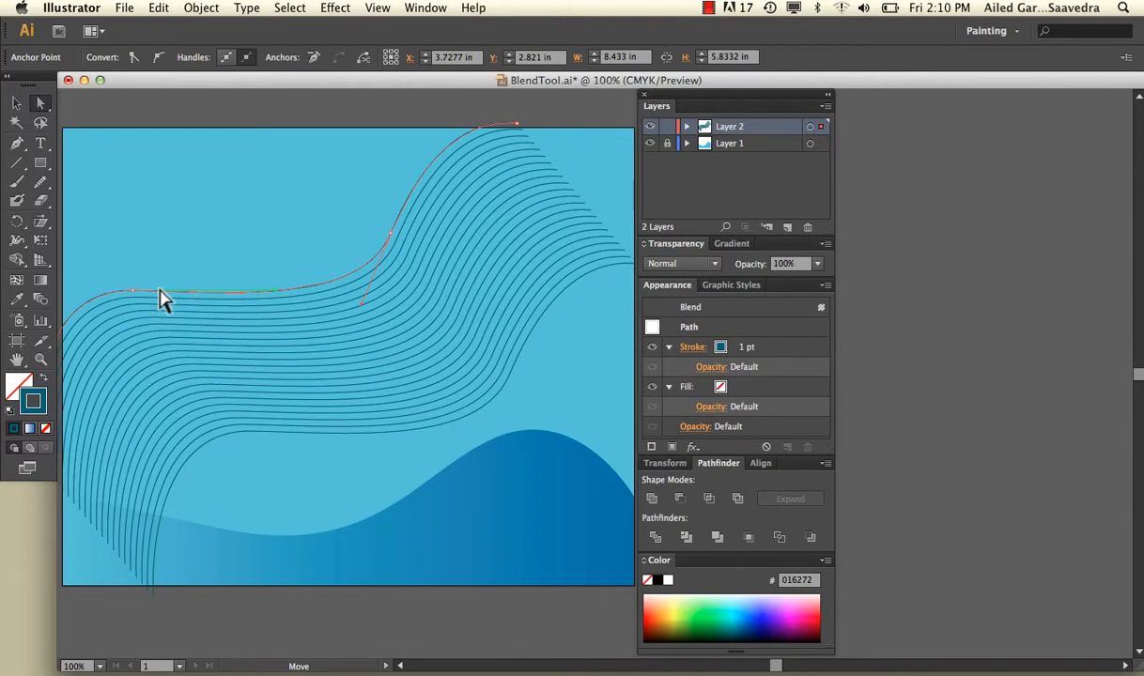
click(186, 320)
click(223, 375)
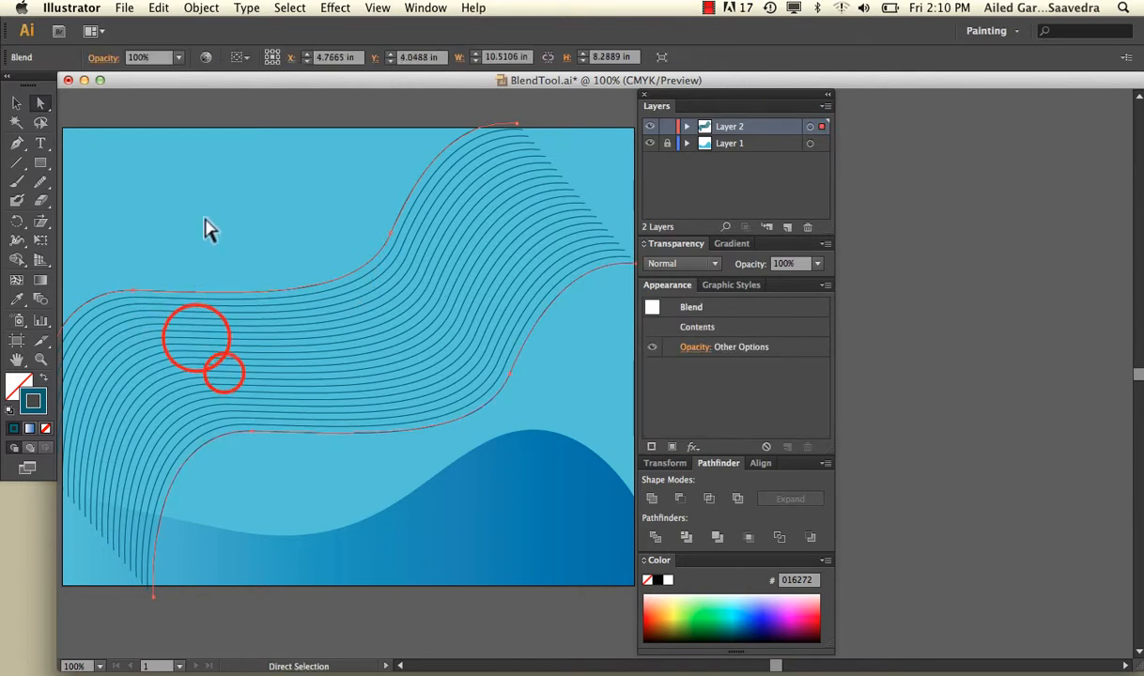
click(205, 217)
click(224, 295)
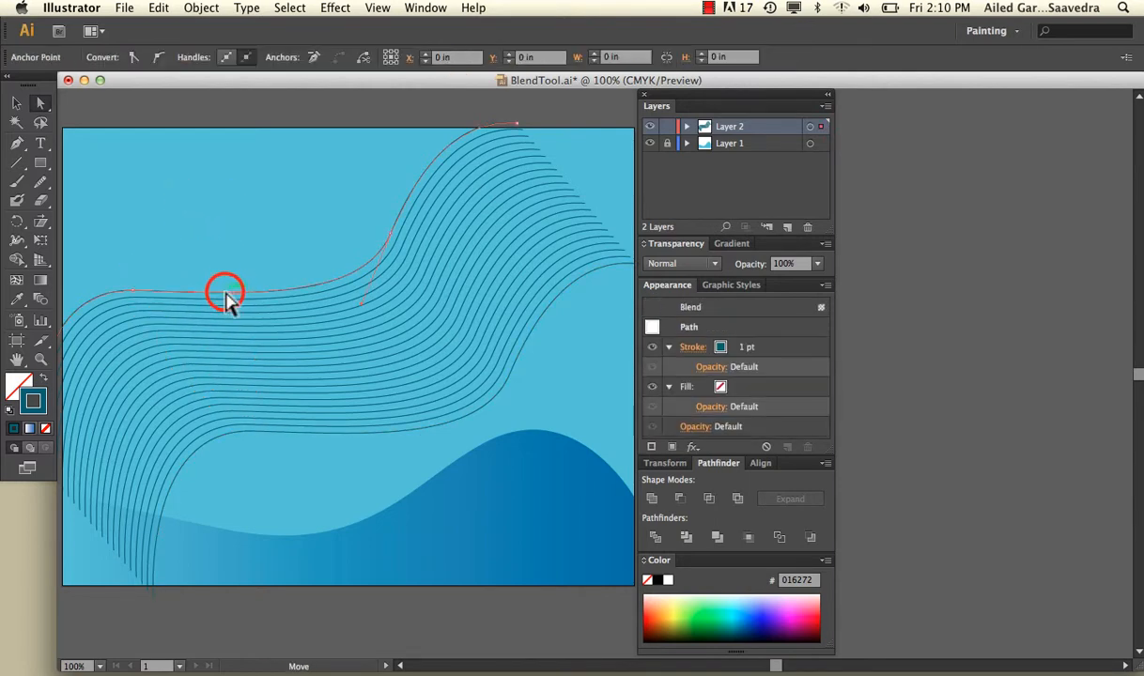
double_click(34, 401)
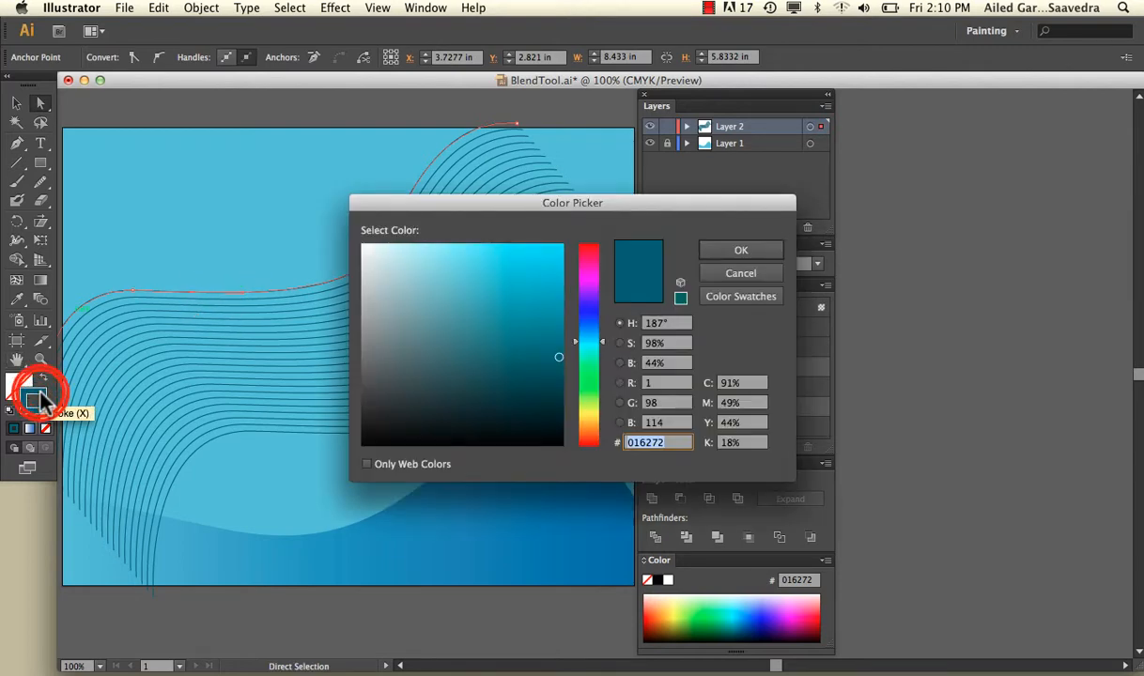
click(592, 254)
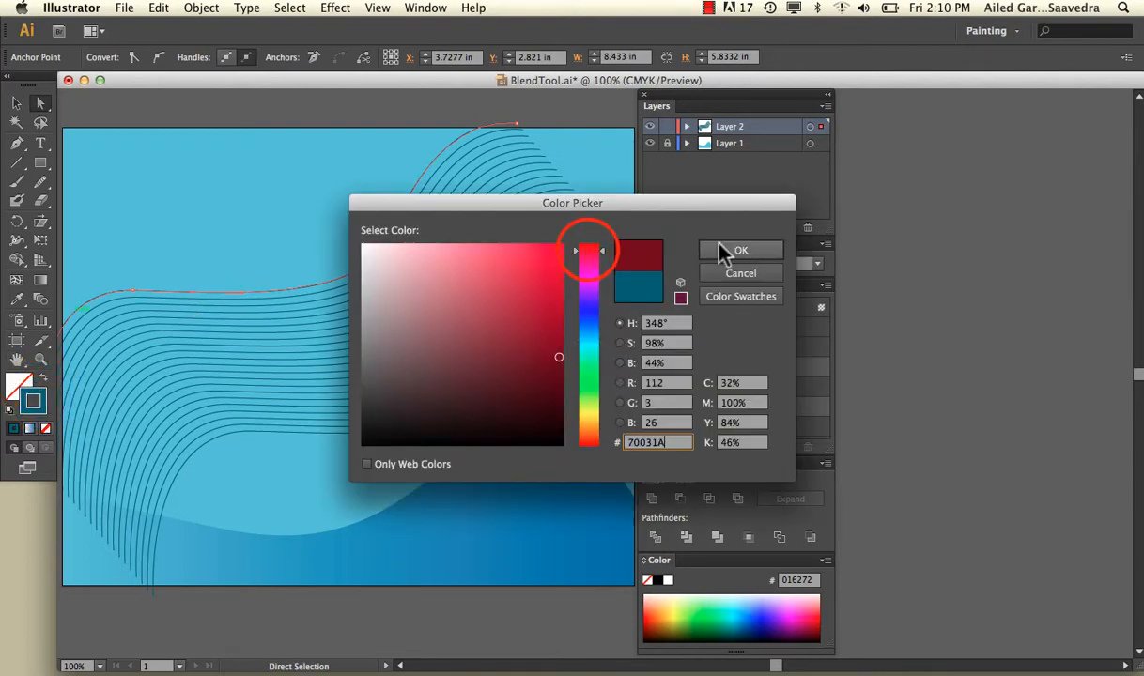
click(723, 250)
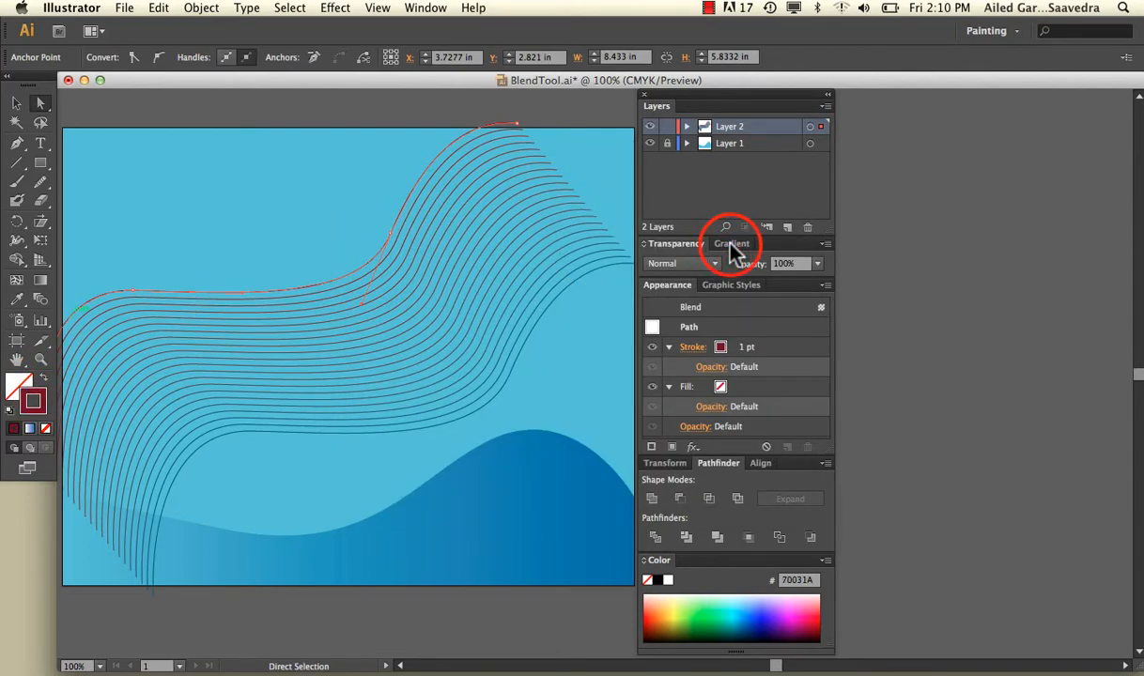
click(17, 103)
click(92, 137)
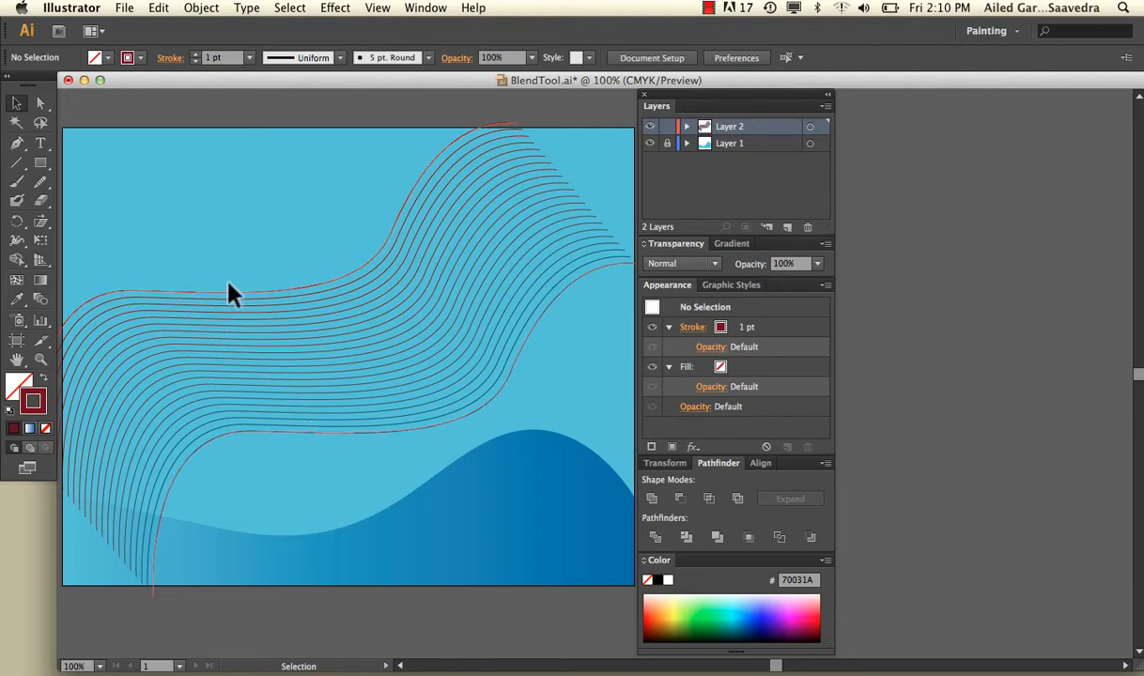
Step: Lower the opacity of the blend's upper curve alone to 20%, and clear the selection
click(38, 102)
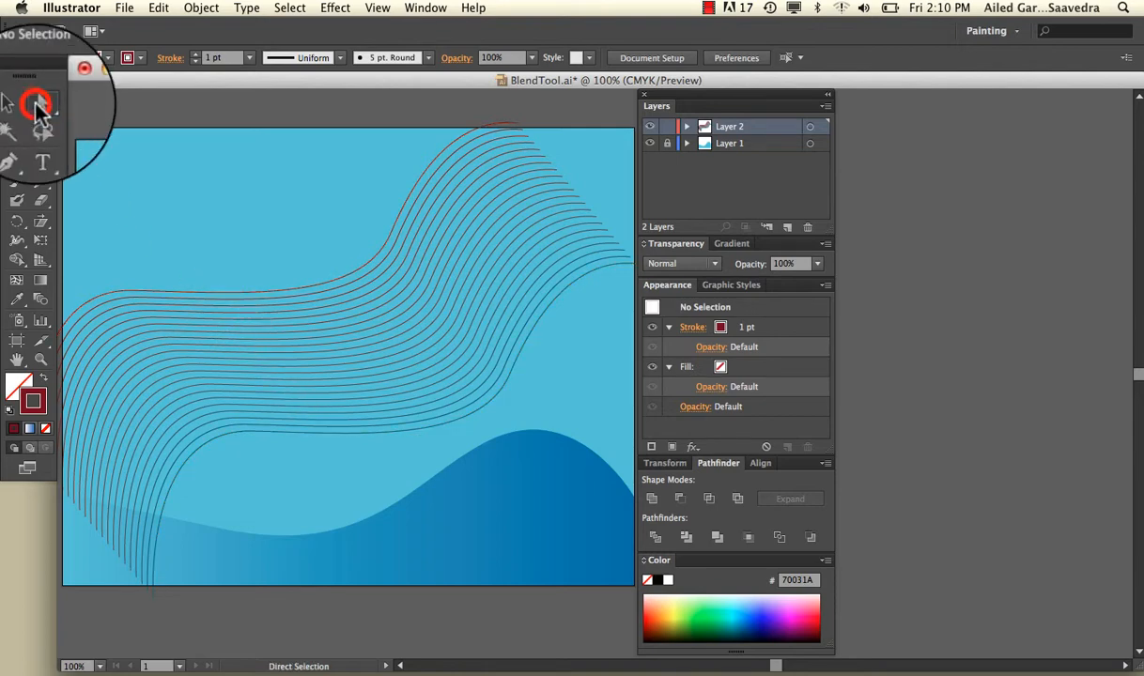
click(185, 290)
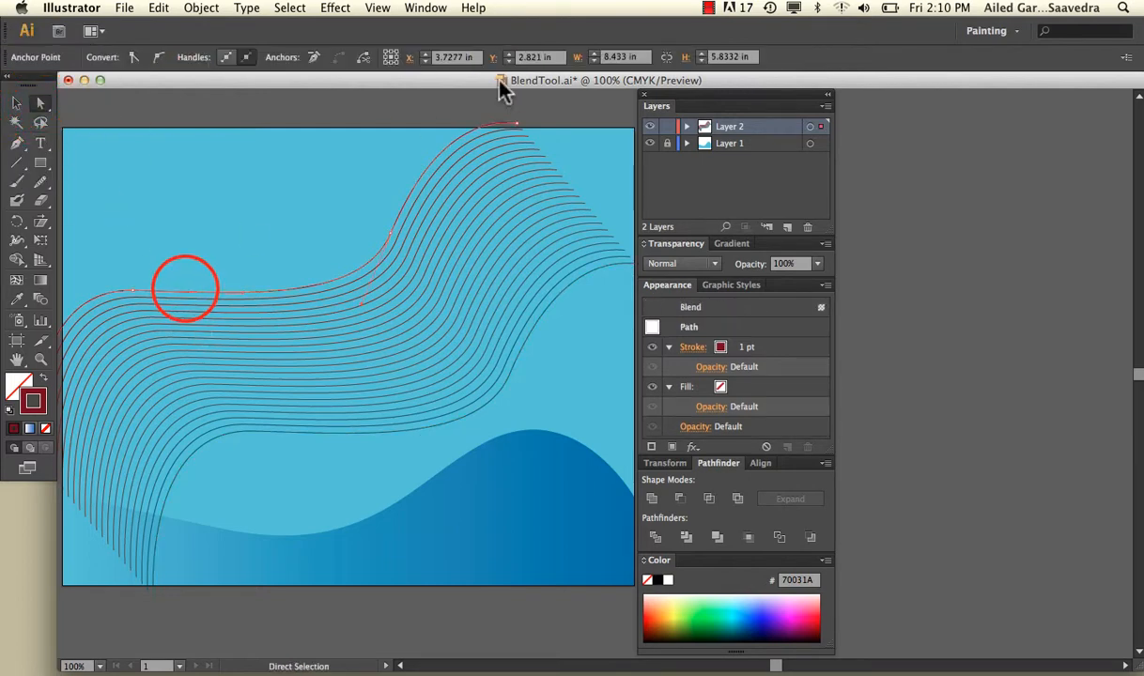
click(353, 277)
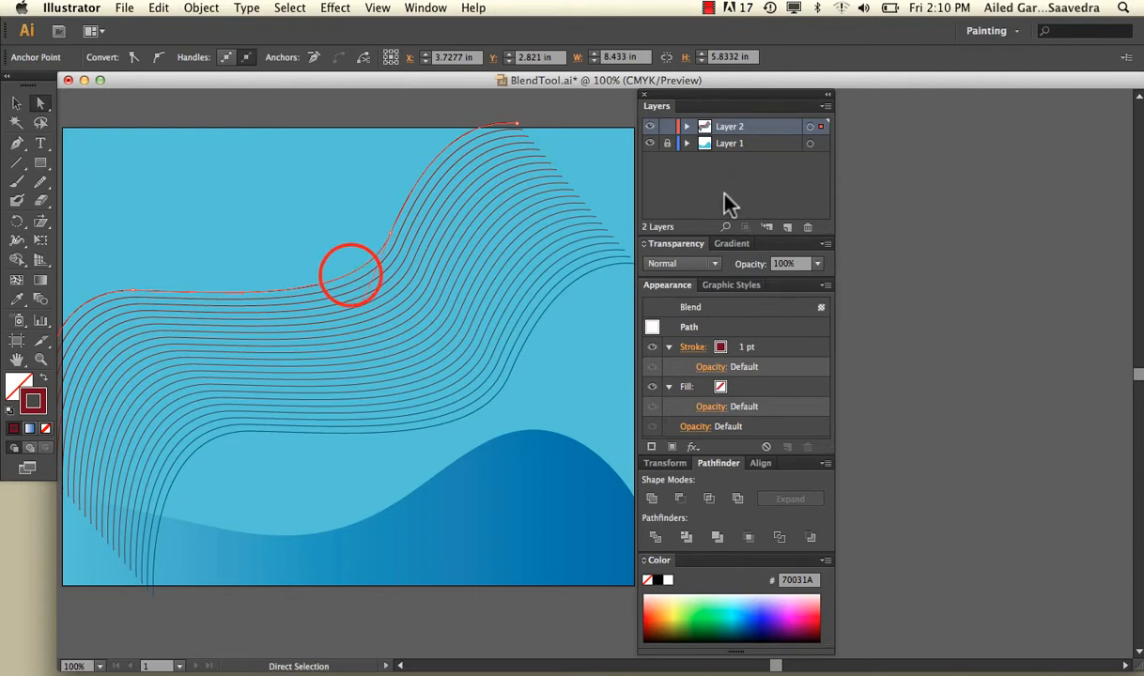
click(817, 263)
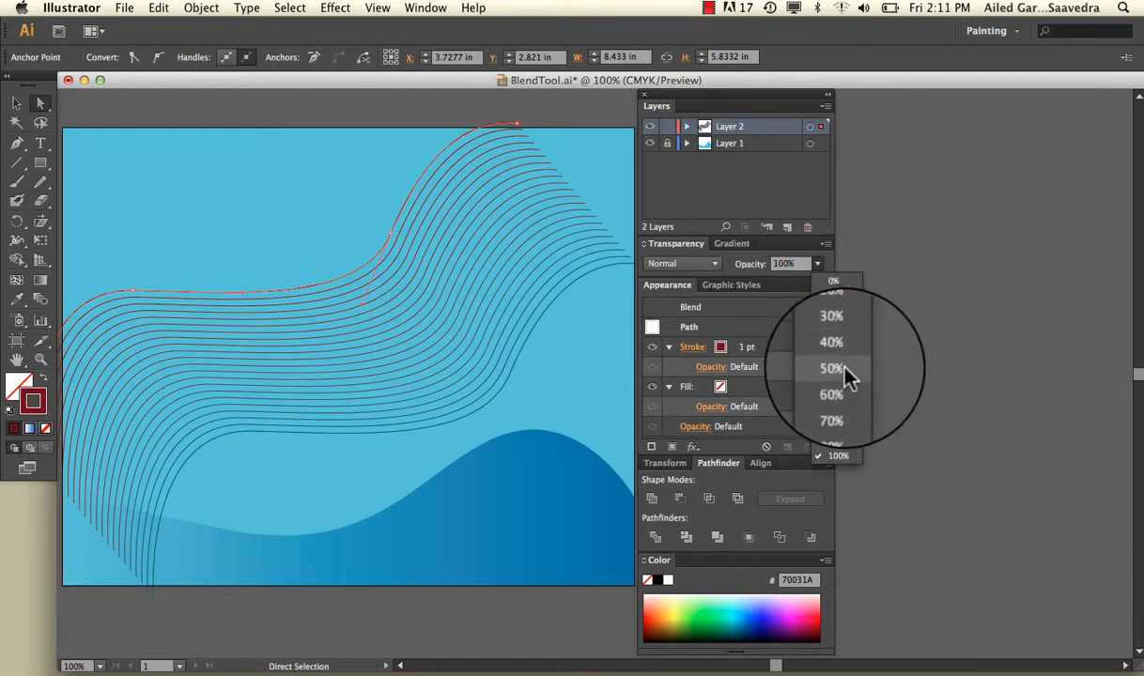
click(843, 313)
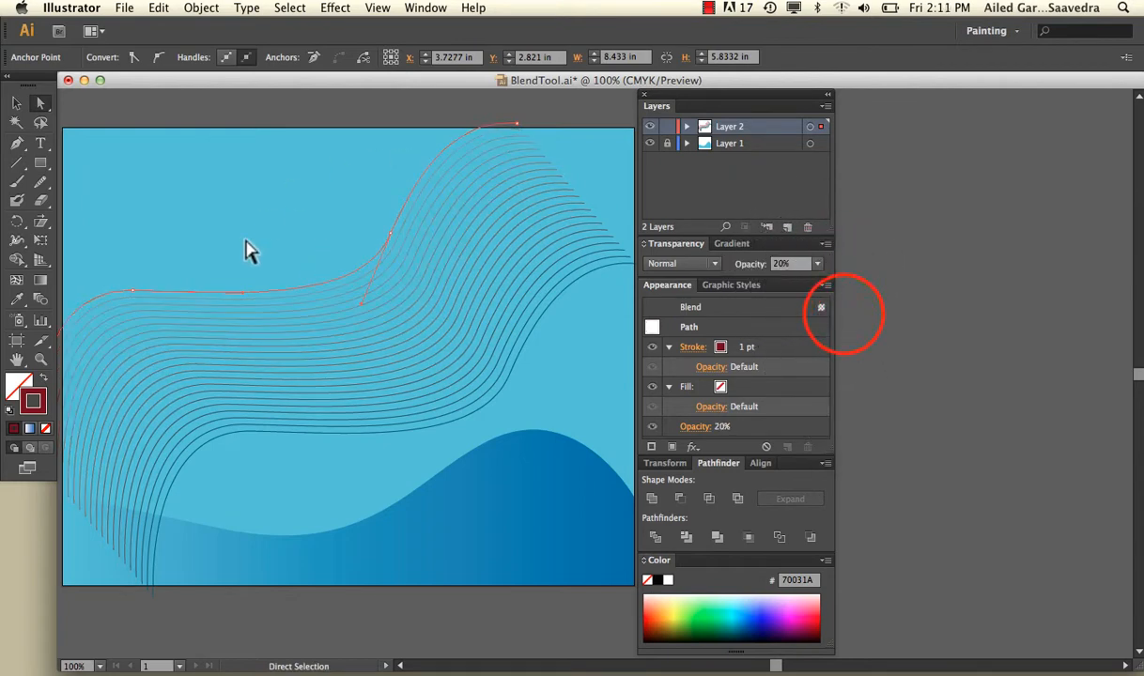
click(17, 103)
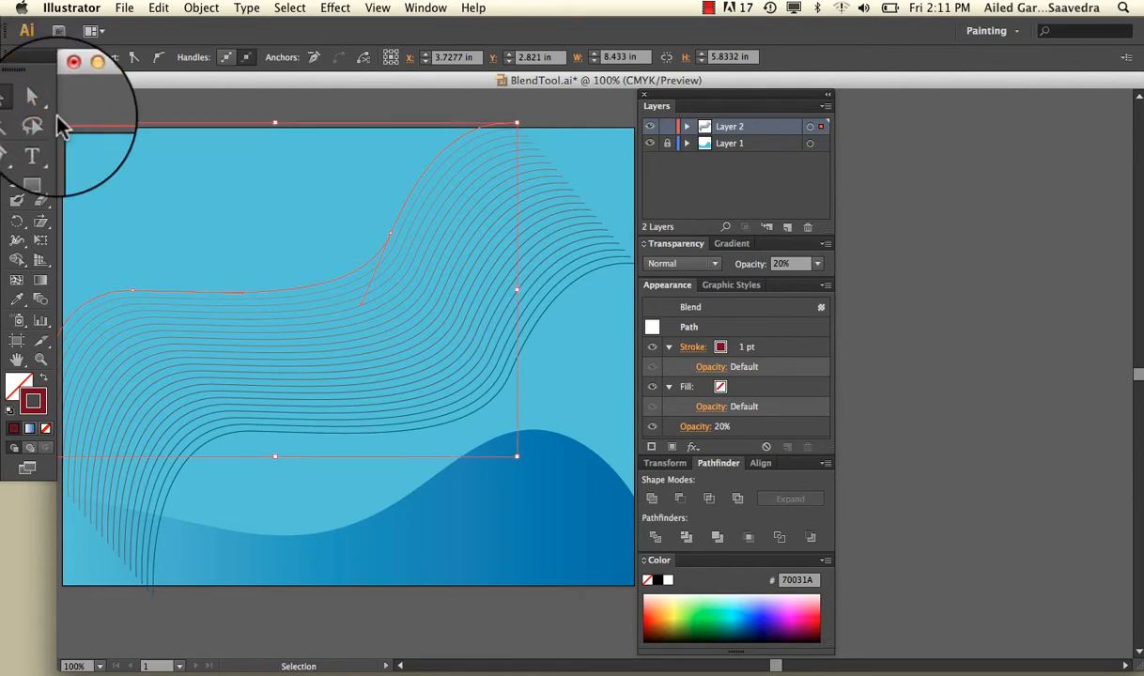
click(132, 174)
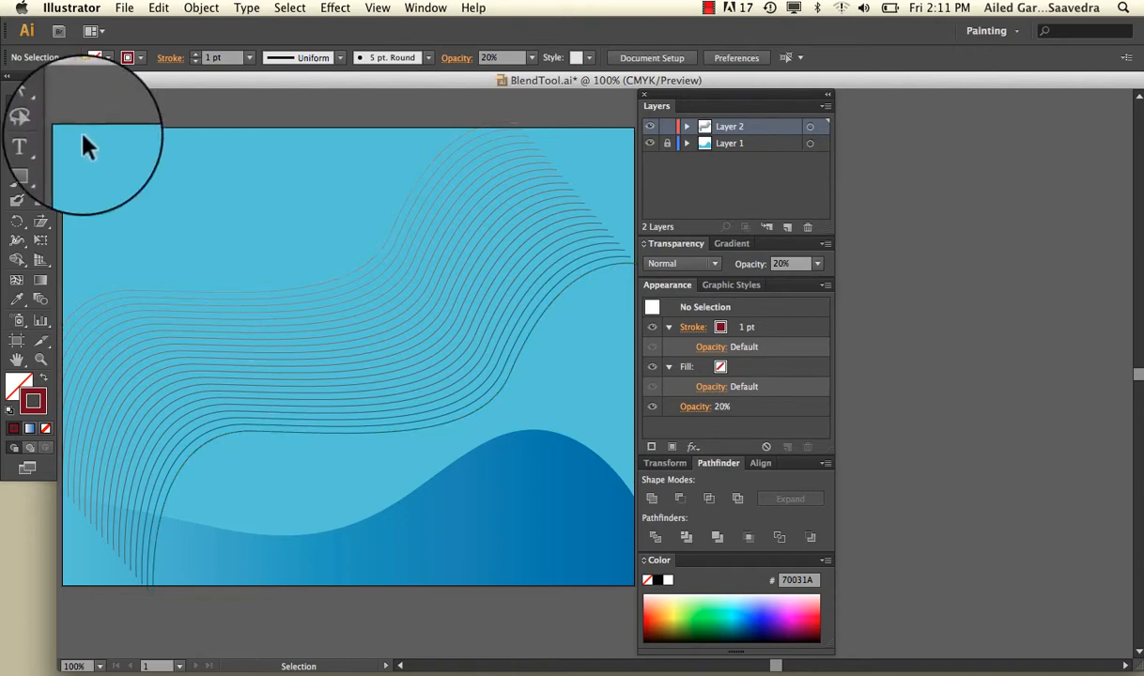
Step: Reshape the blend's upper curve by swinging its middle anchor's direction handle upward and moving that anchor down and to the left
click(41, 103)
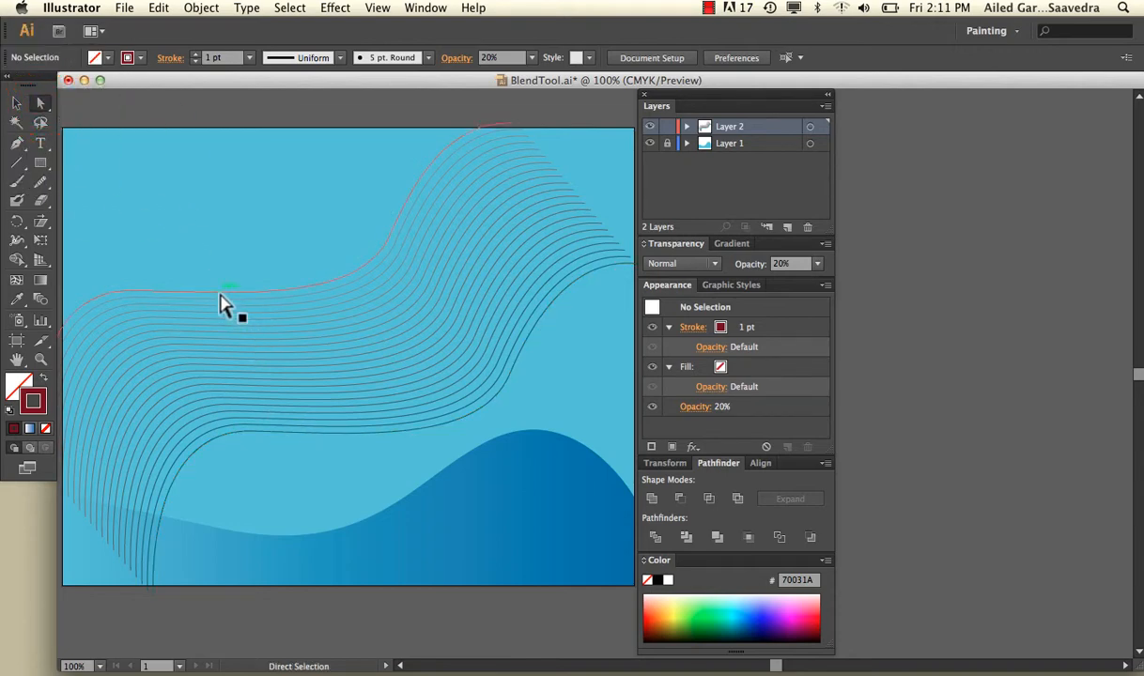
click(220, 295)
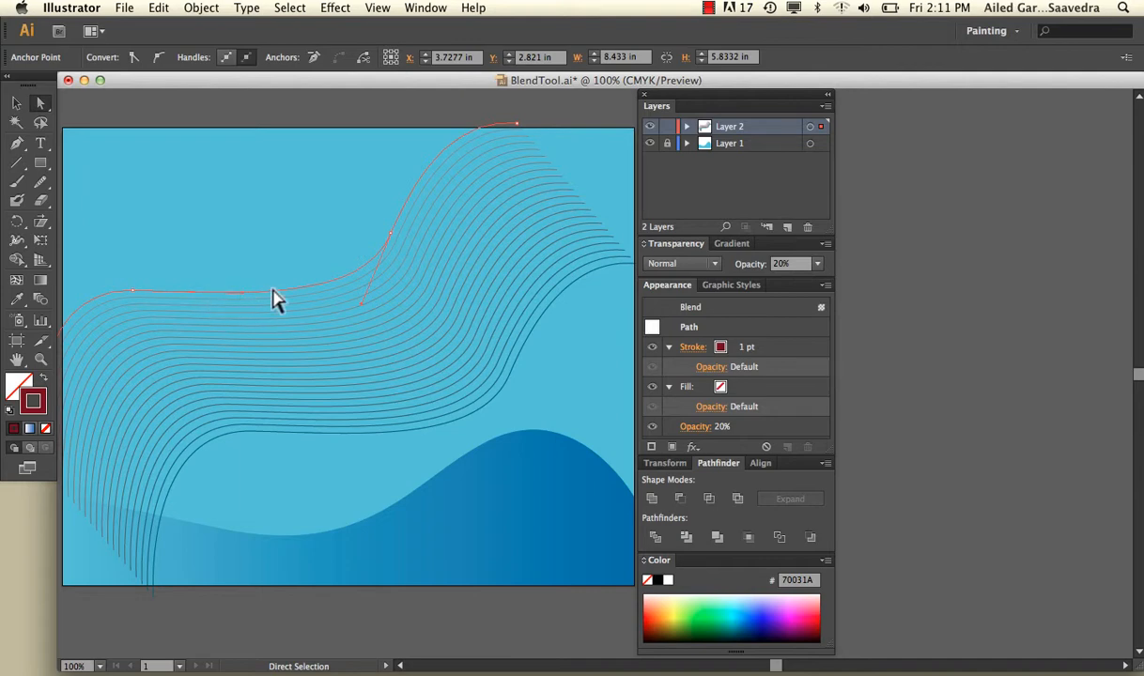
click(357, 302)
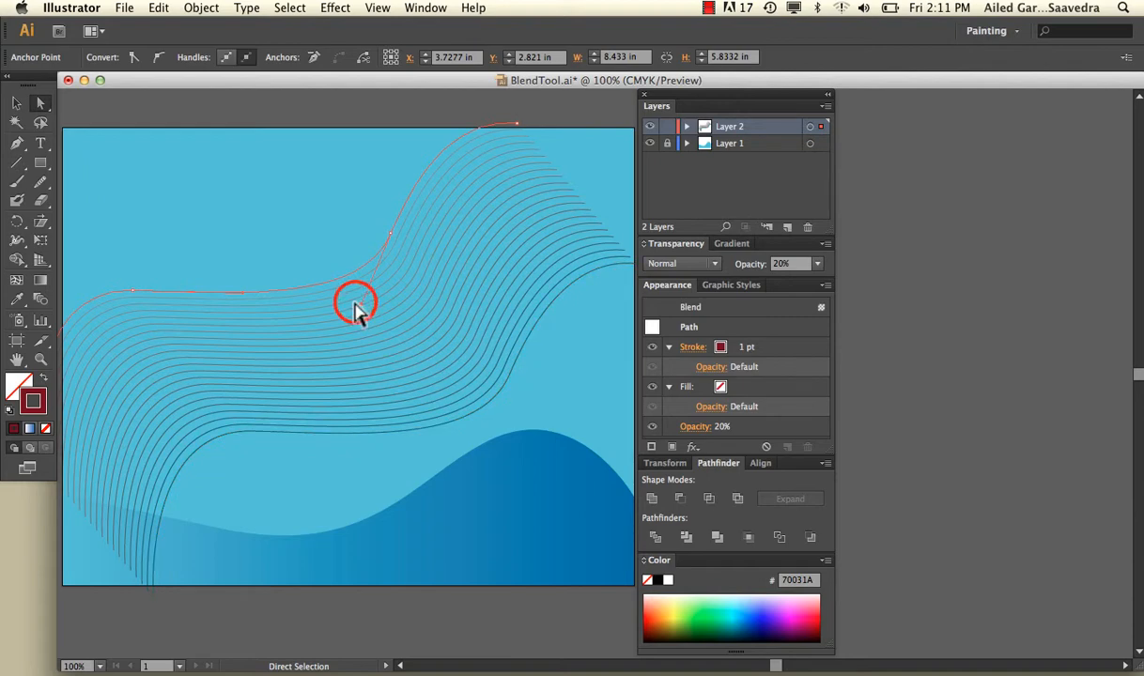
click(369, 259)
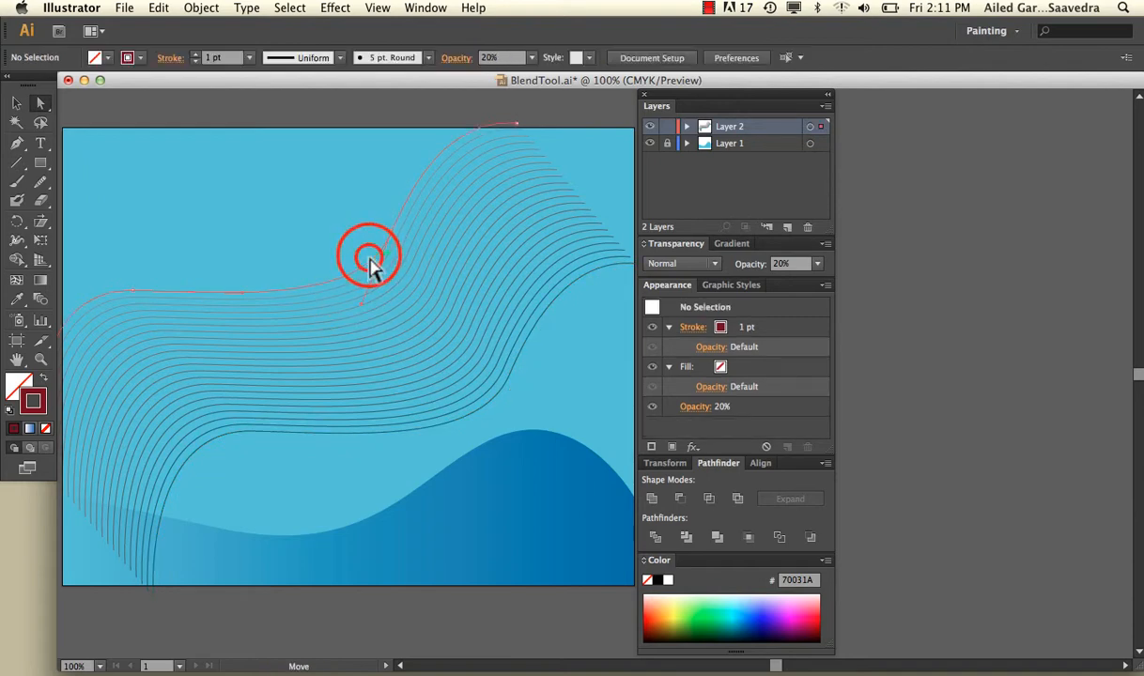
drag(364, 305, 313, 172)
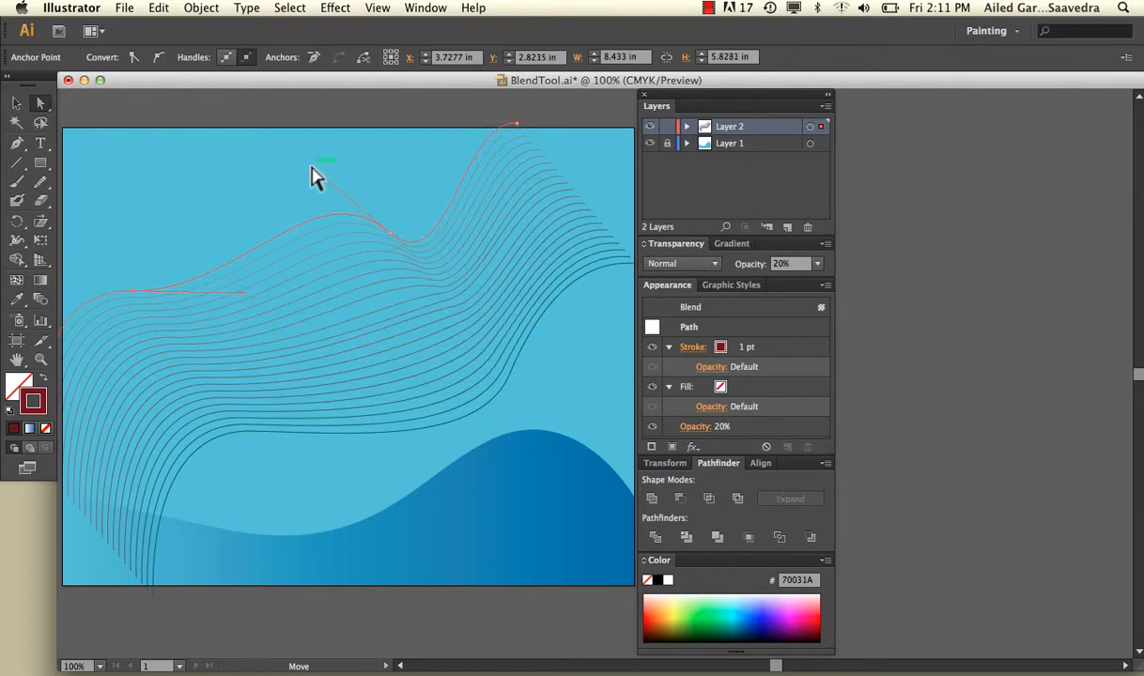
drag(390, 231, 312, 272)
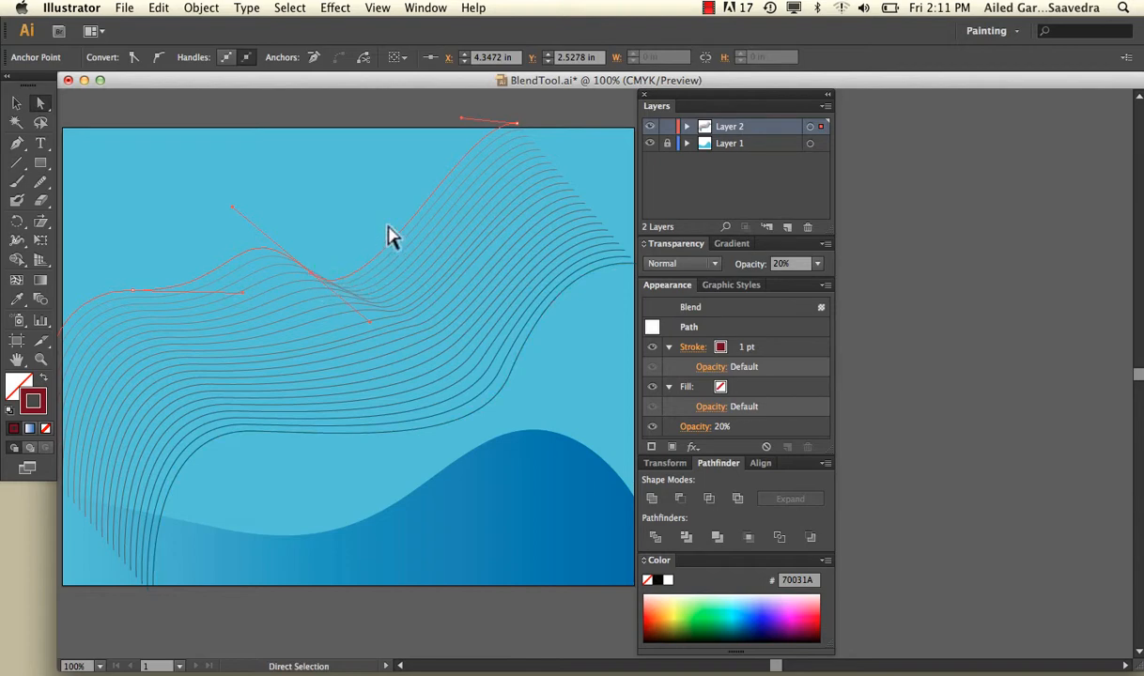
Step: Add an anchor point on the rising right part of the upper curve and tilt its direction handle downward to form another wave
click(17, 142)
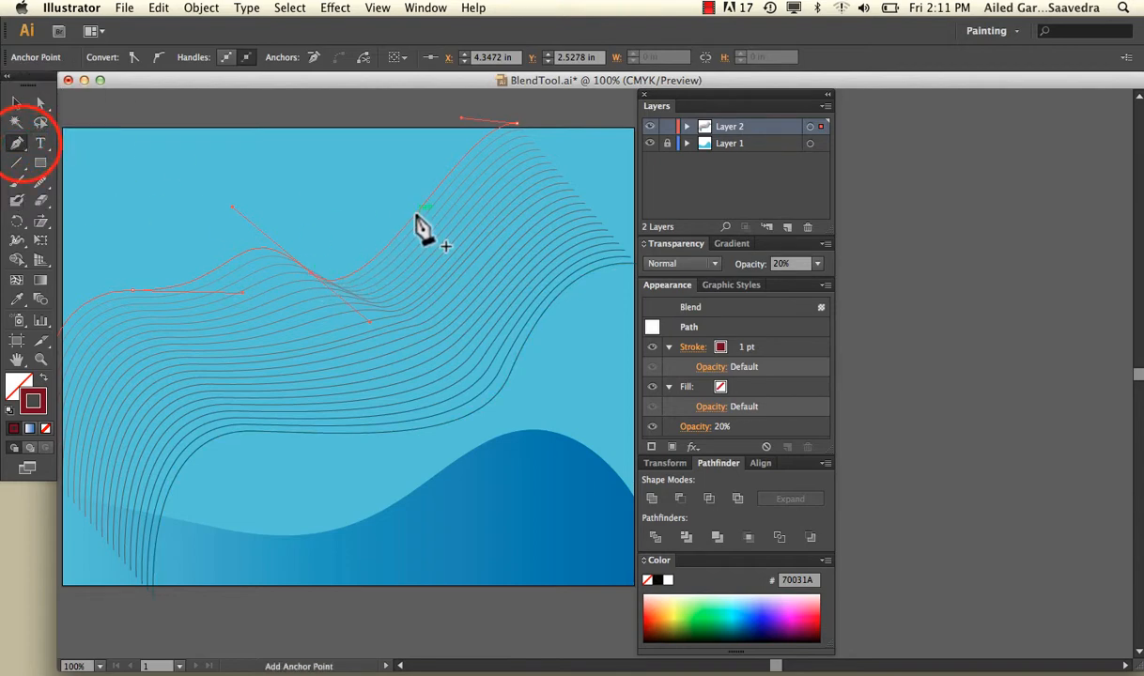
click(417, 217)
click(40, 103)
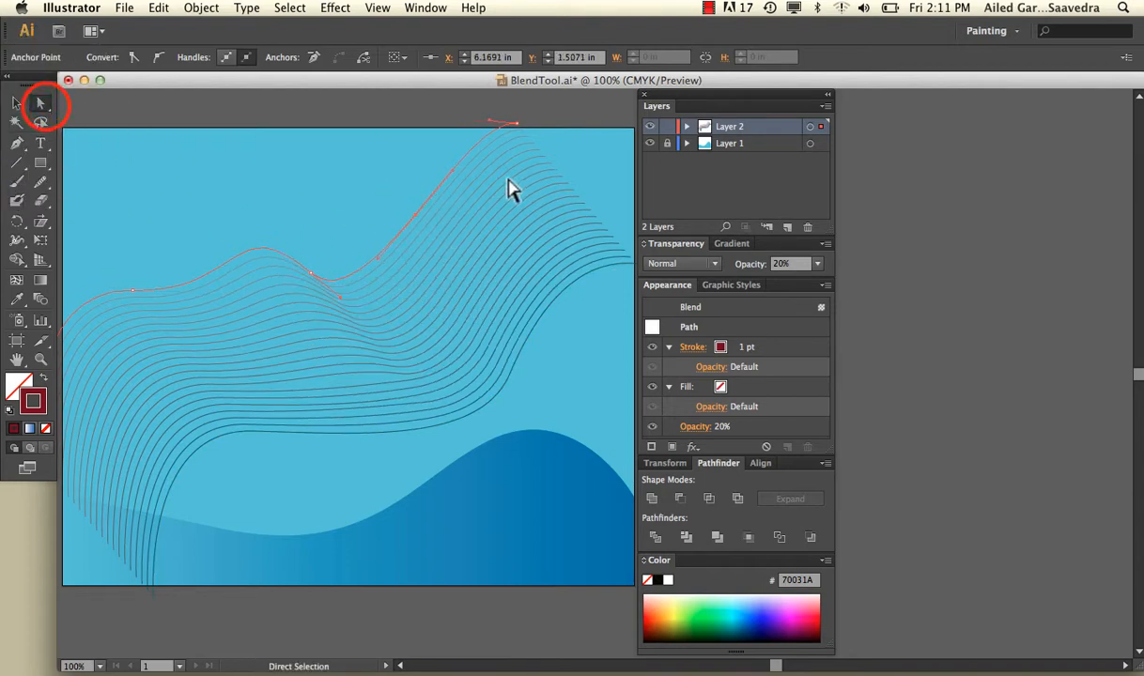
drag(453, 173, 439, 255)
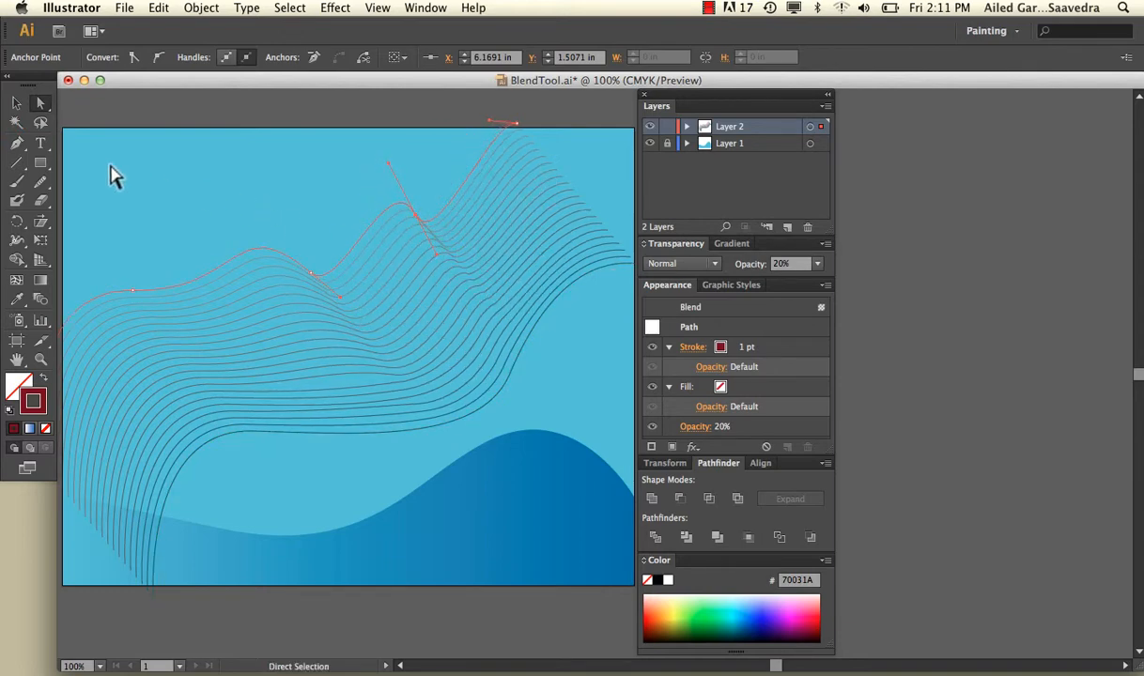
click(16, 103)
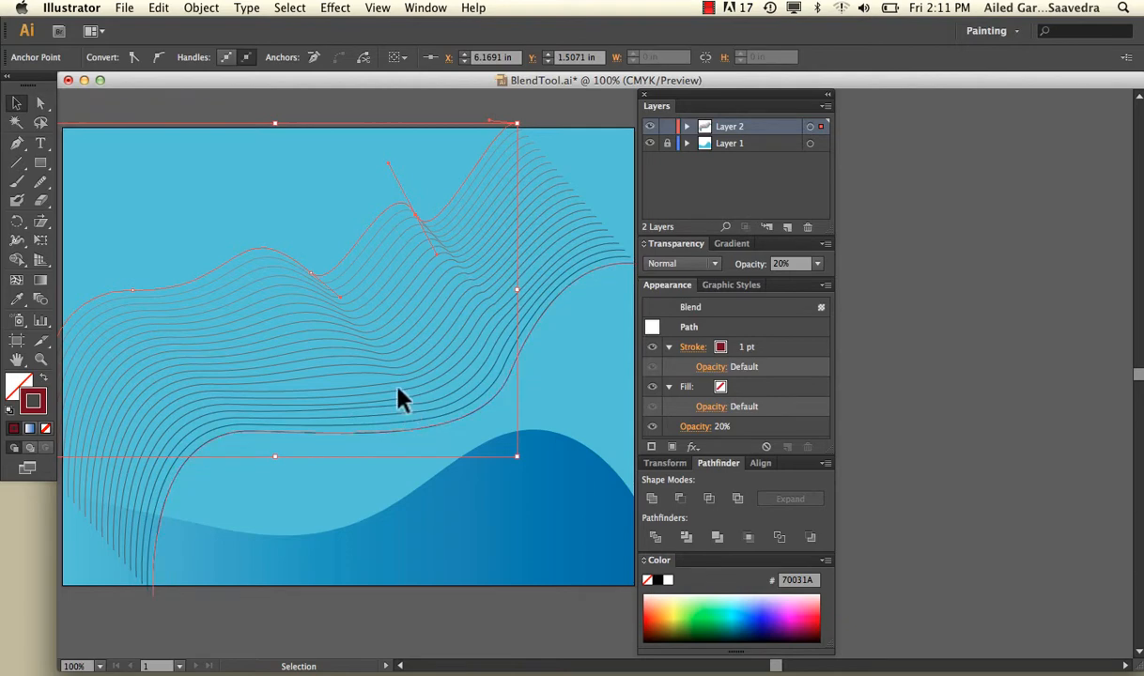
click(356, 104)
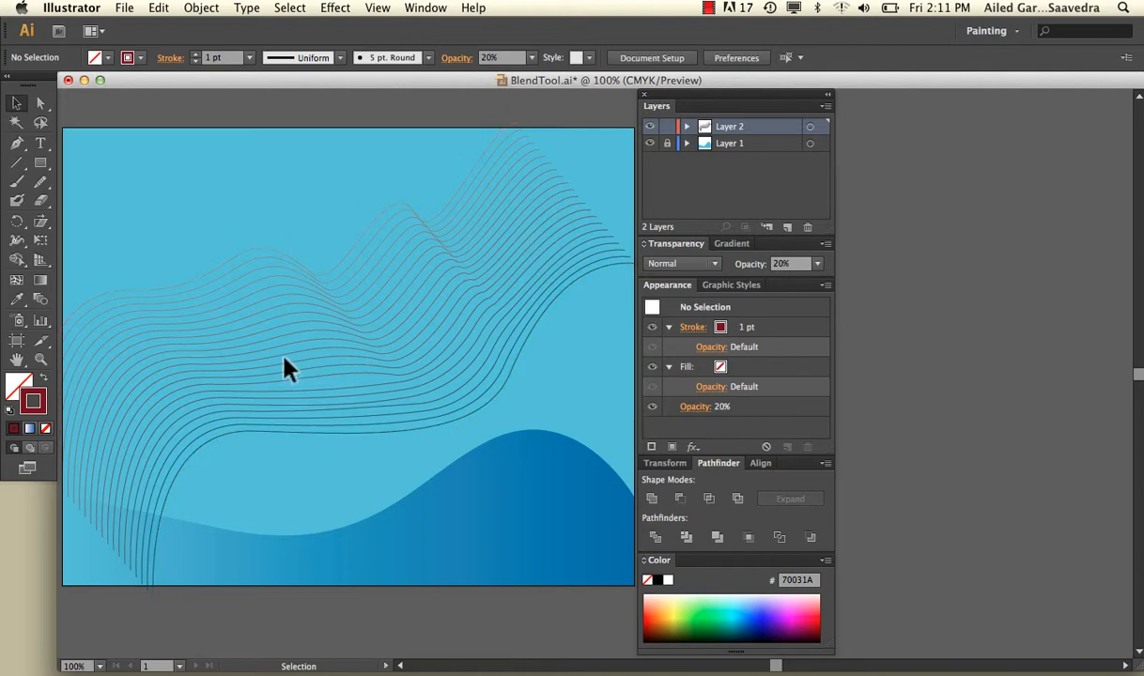
Step: Expand the blend into separate paths with Object, Fill and Stroke included, and deselect the result
click(291, 303)
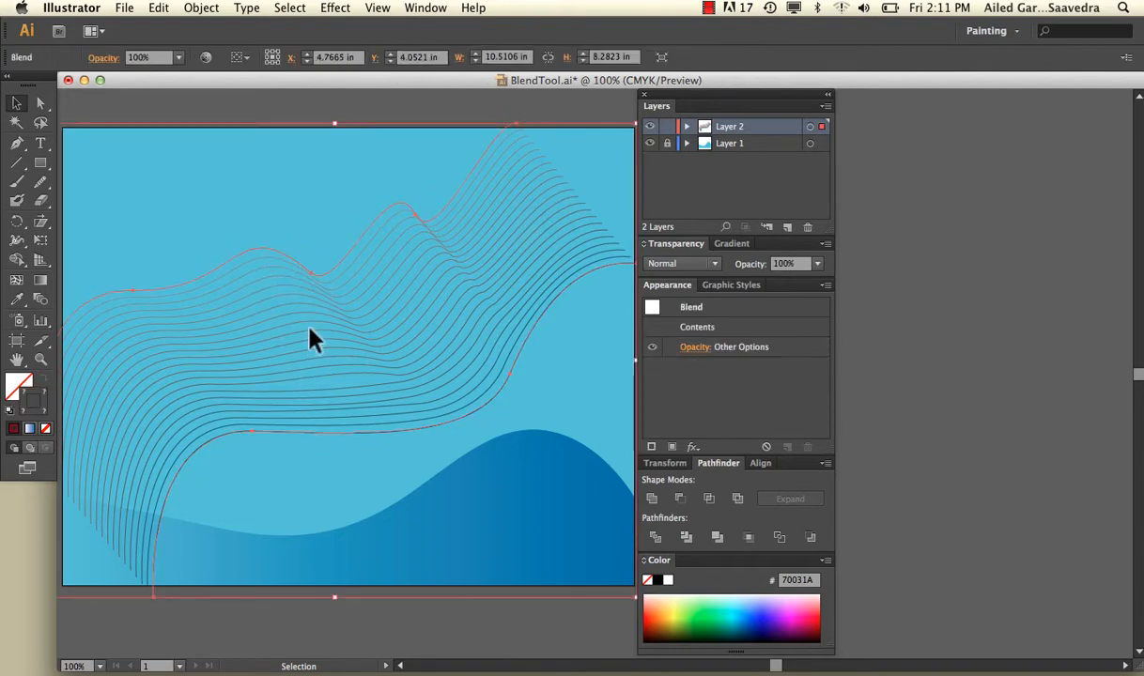
click(212, 9)
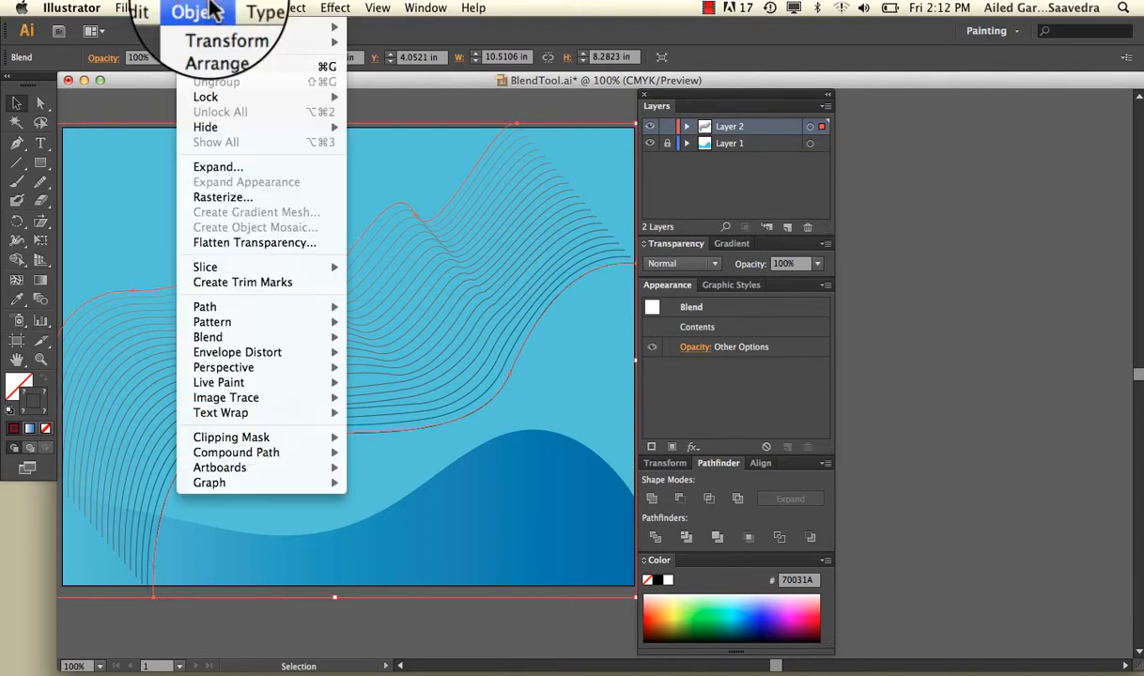
click(243, 171)
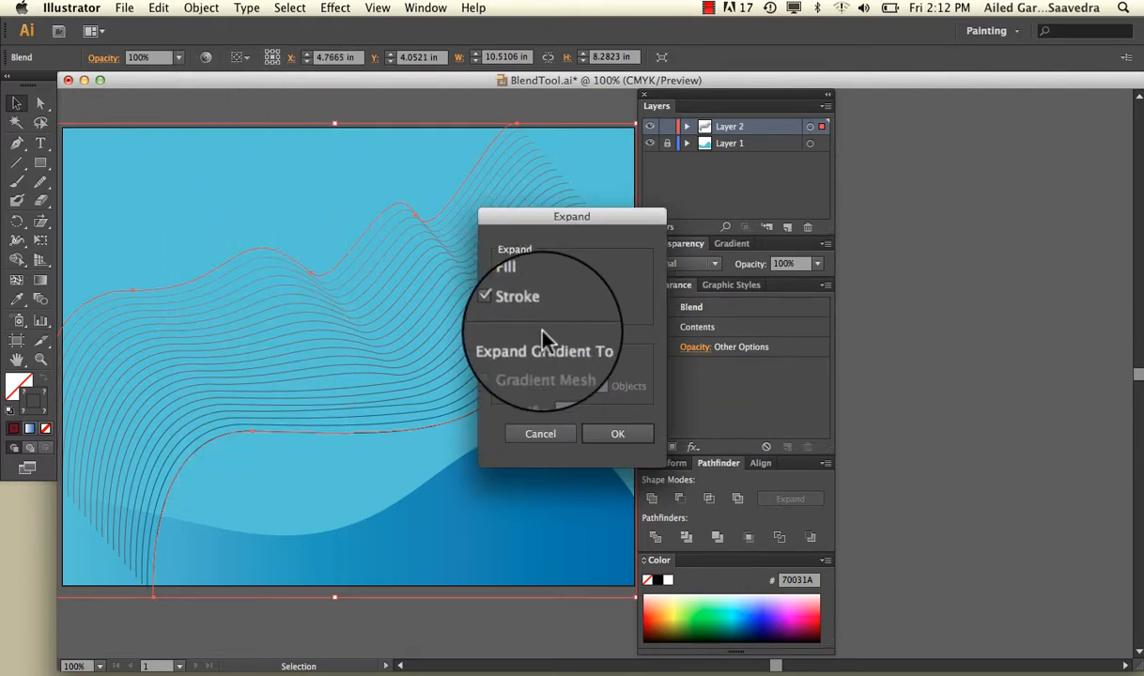
click(611, 436)
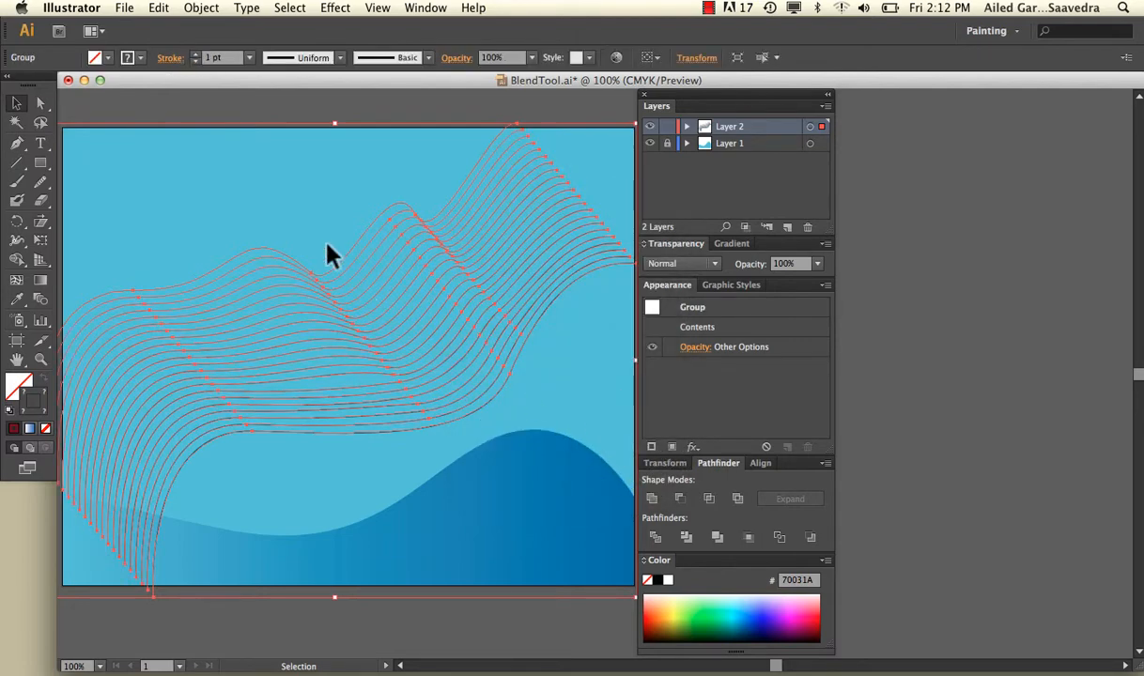
click(270, 122)
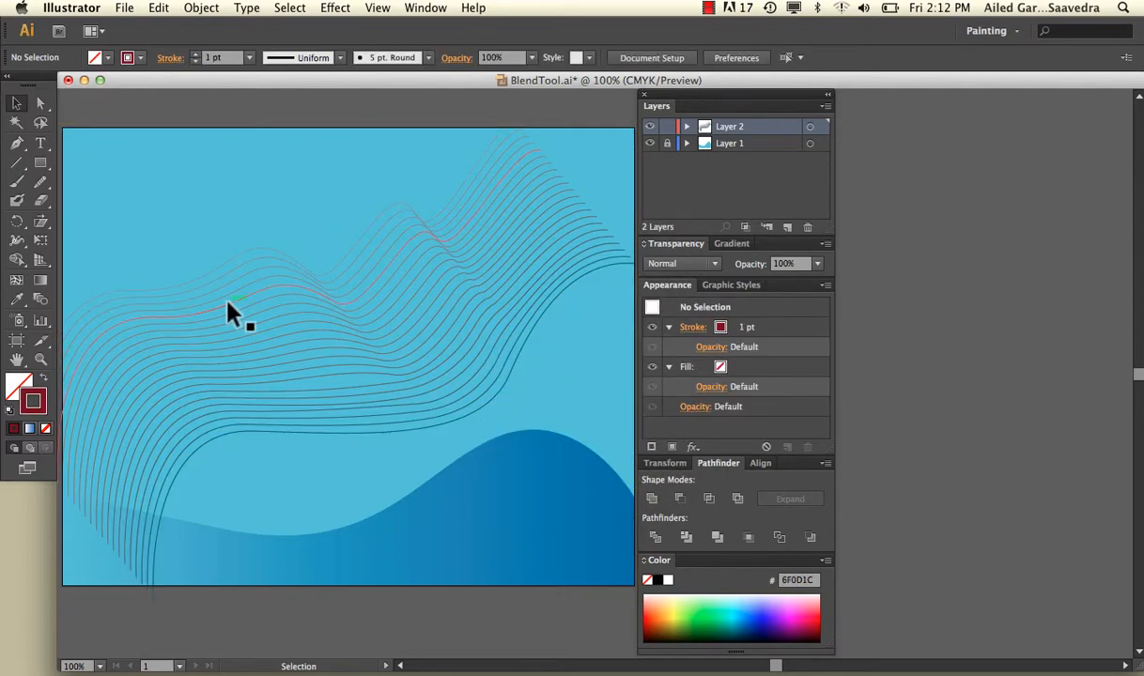
Step: Ungroup the expanded wavy lines and deselect them
click(233, 312)
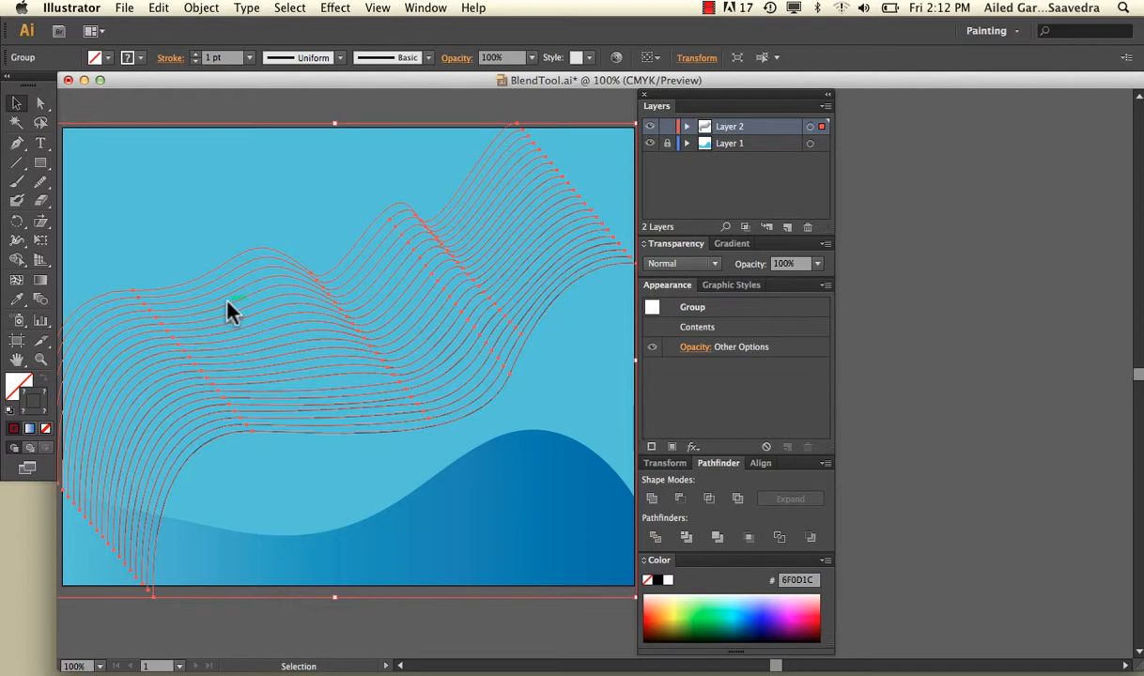
right_click(229, 305)
click(292, 402)
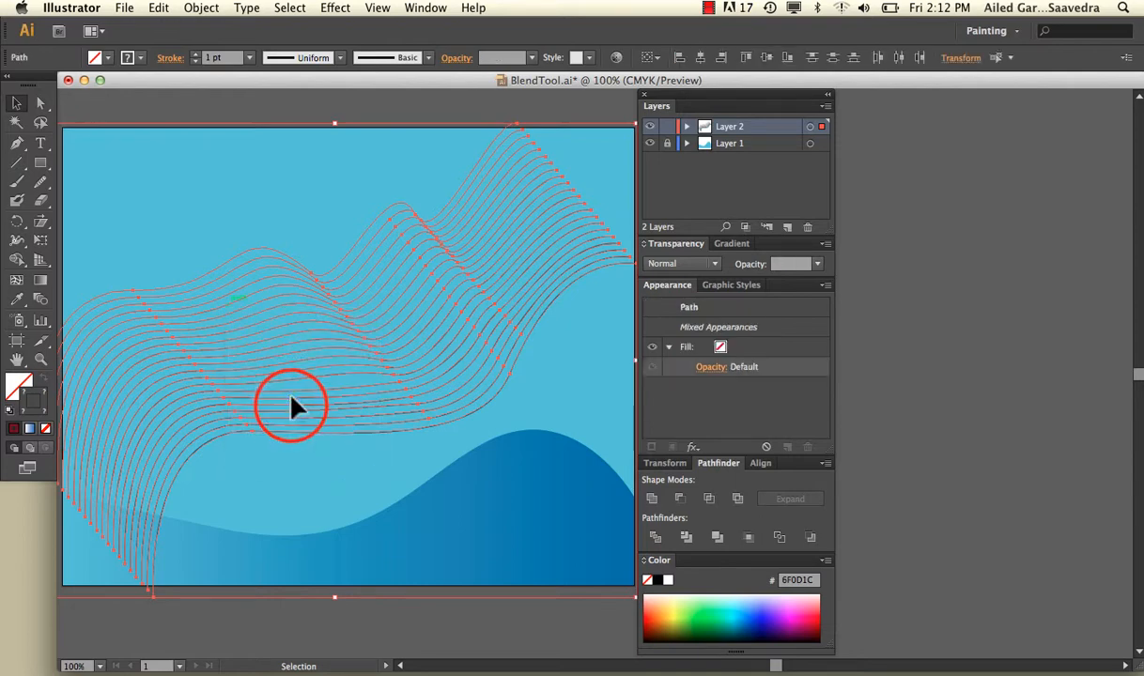
click(265, 114)
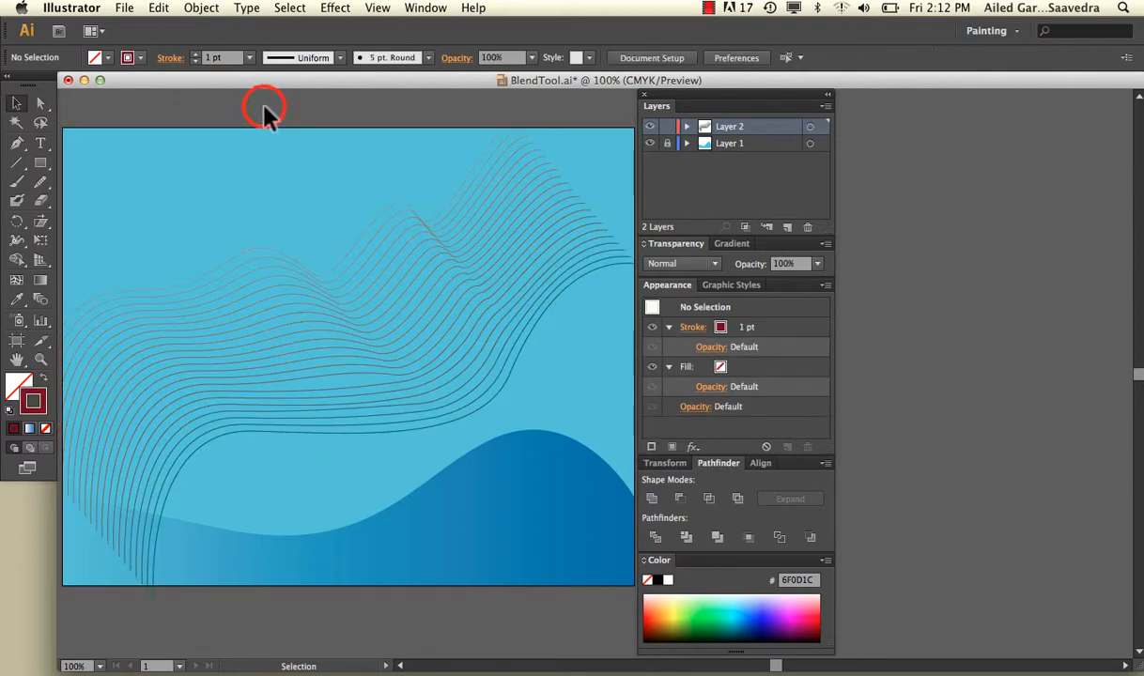
Step: Delete neighbouring wavy lines in the upper part of the pattern to open a gap between two bands
click(275, 257)
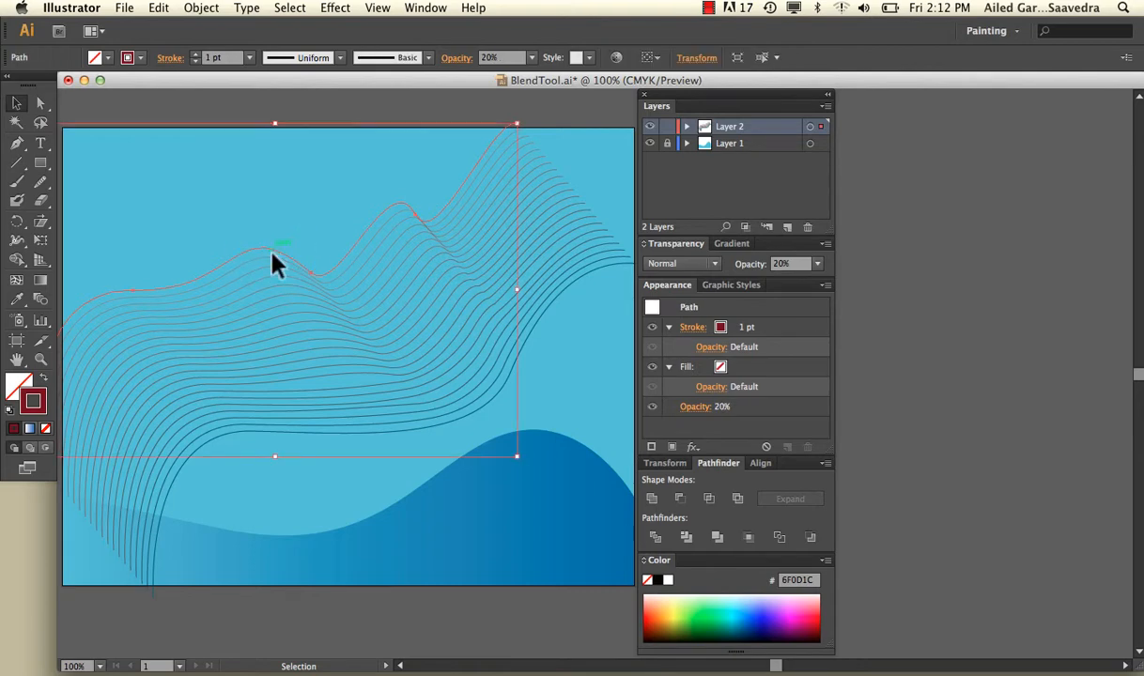
click(286, 278)
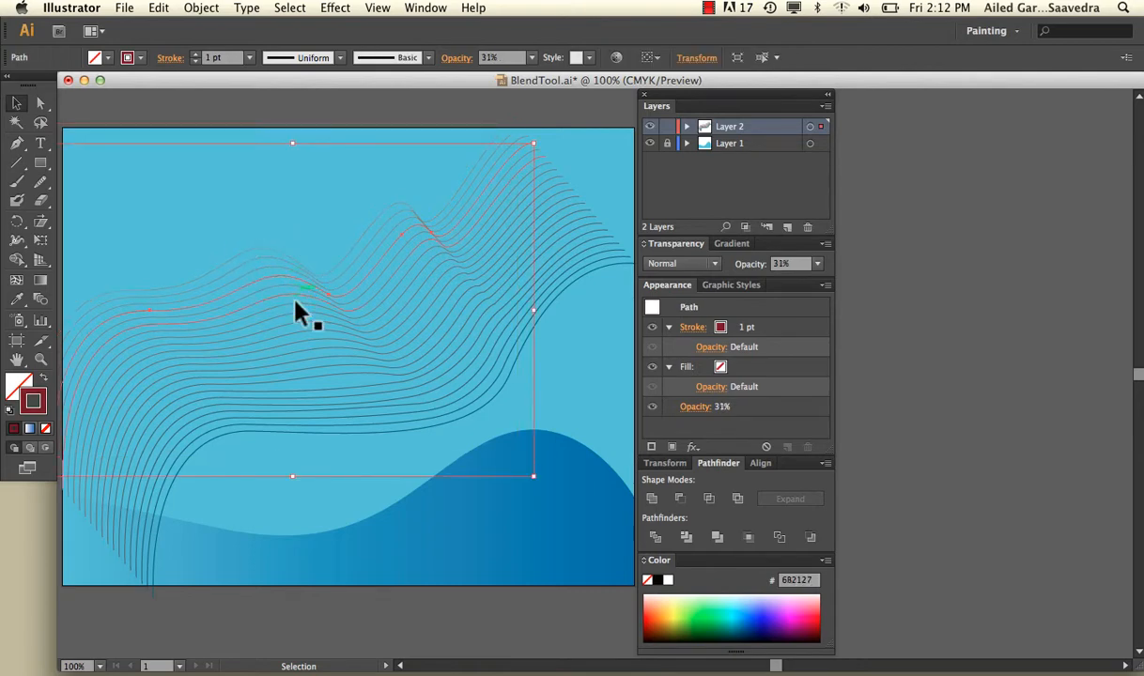
click(295, 302)
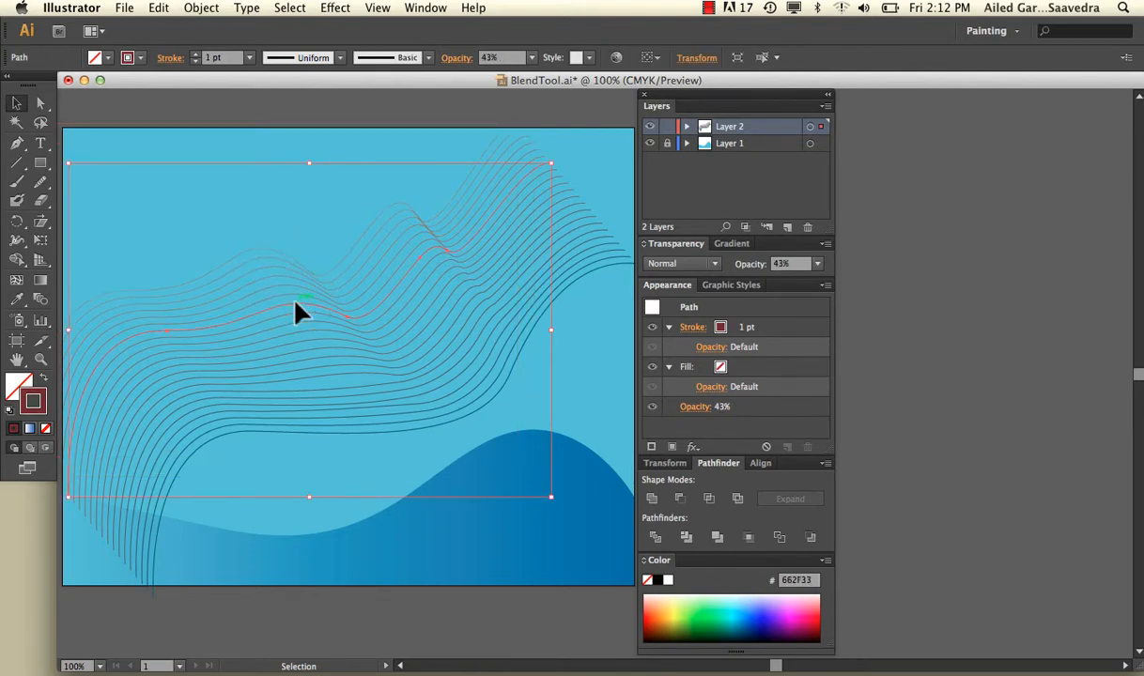
key(super+shift+a)
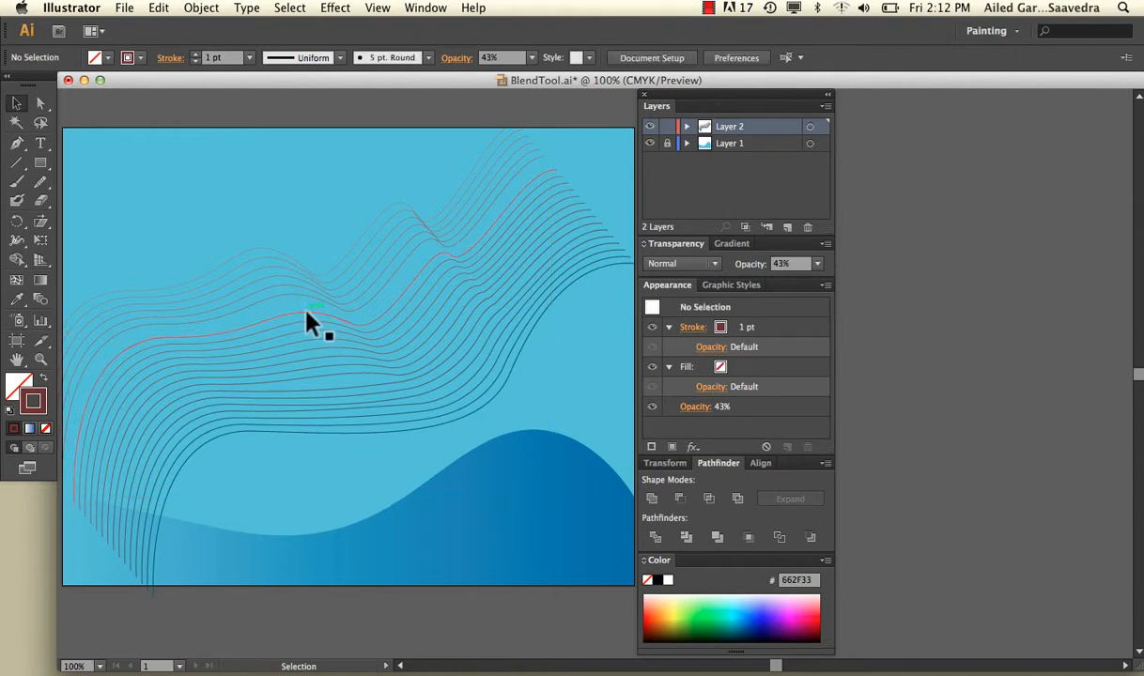
click(306, 312)
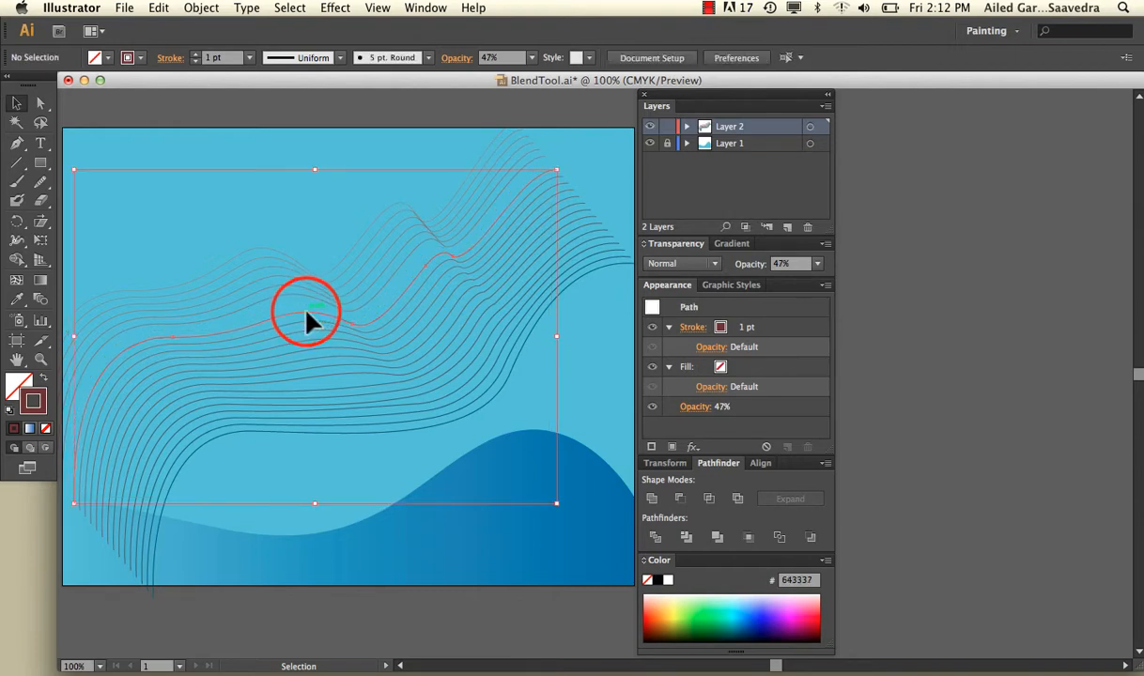
key(super+shift+a)
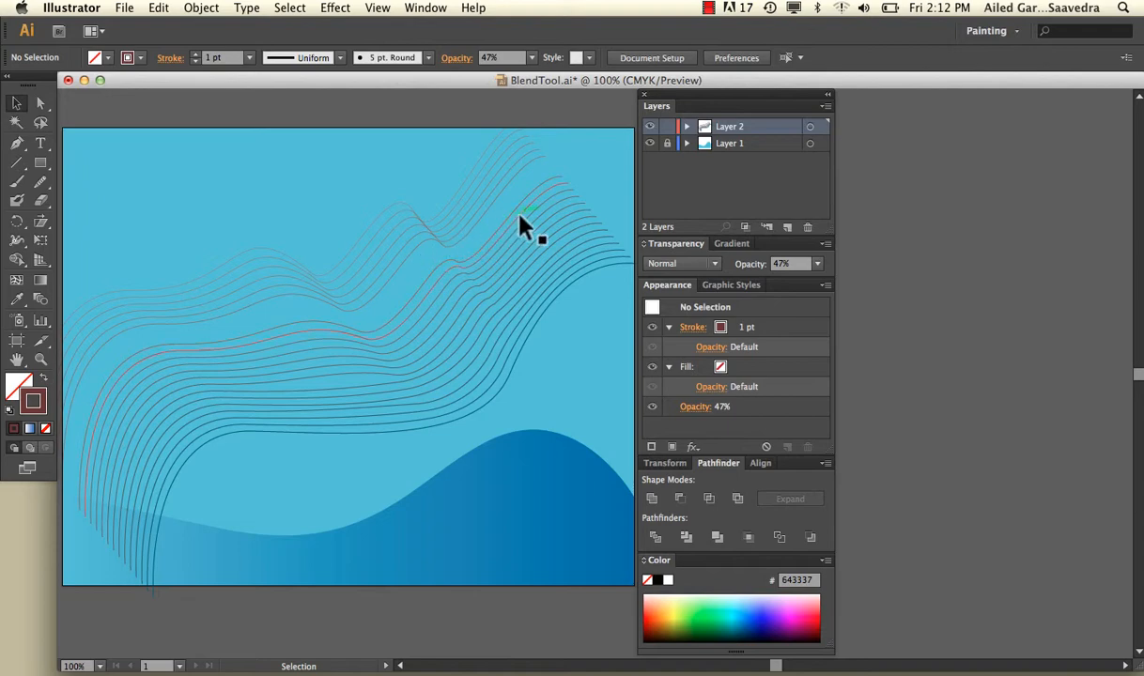
Step: Delete neighbouring lines in the lower part of the pattern to open a second gap, splitting it into three bands
click(373, 381)
key(super+shift+a)
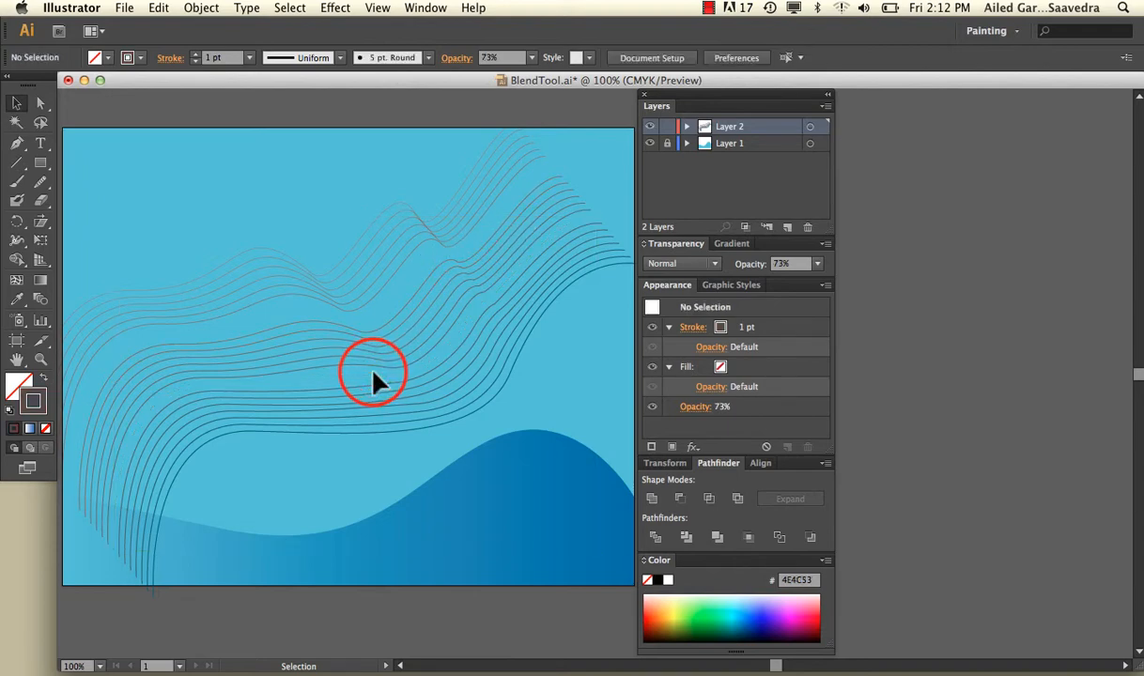
click(360, 386)
key(super+shift+a)
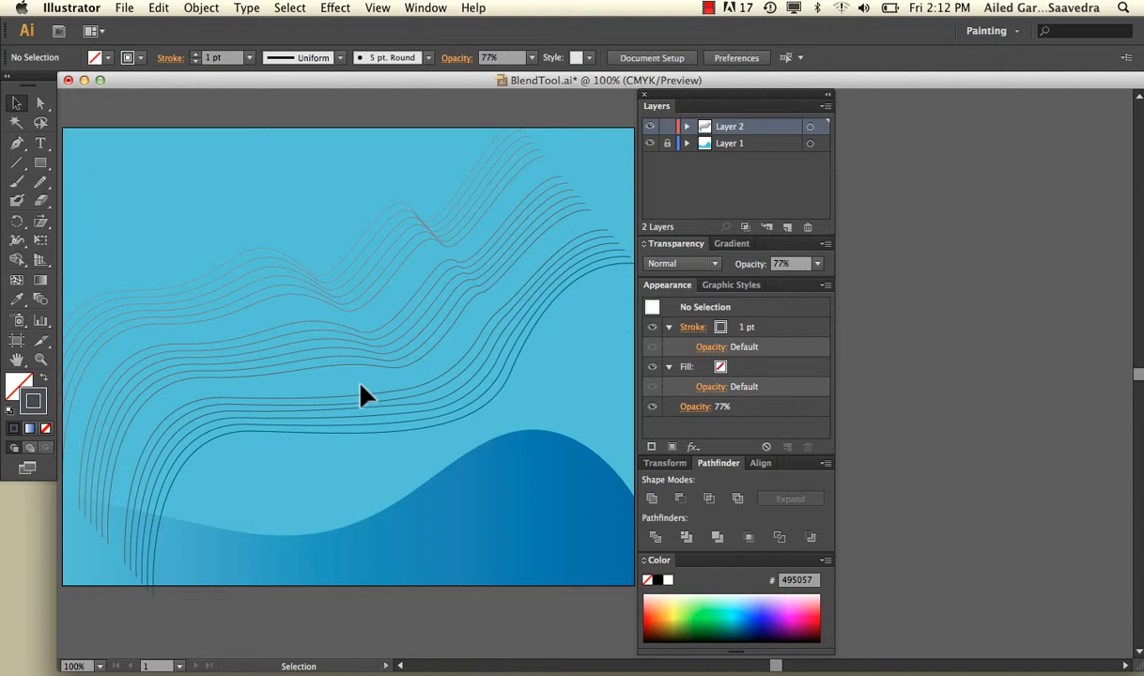
Step: Select all the wavy lines together, move them up past the artboard's top edge, and deselect them
scroll(361, 385, down, 1)
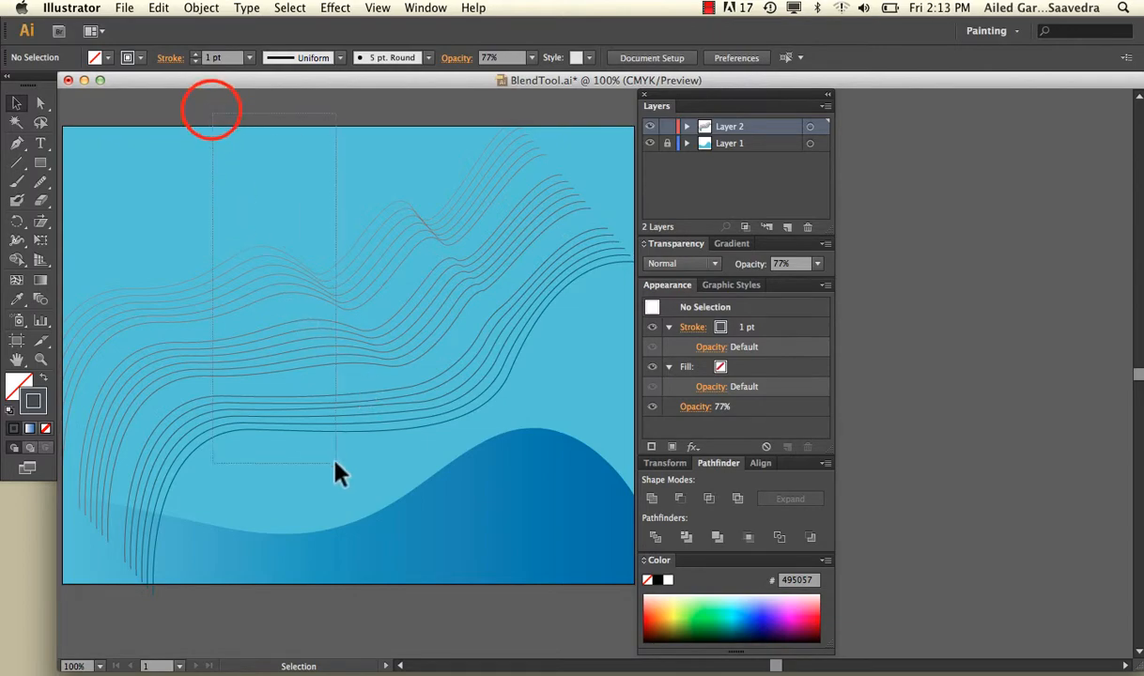
drag(337, 469, 336, 469)
drag(128, 288, 125, 157)
click(282, 404)
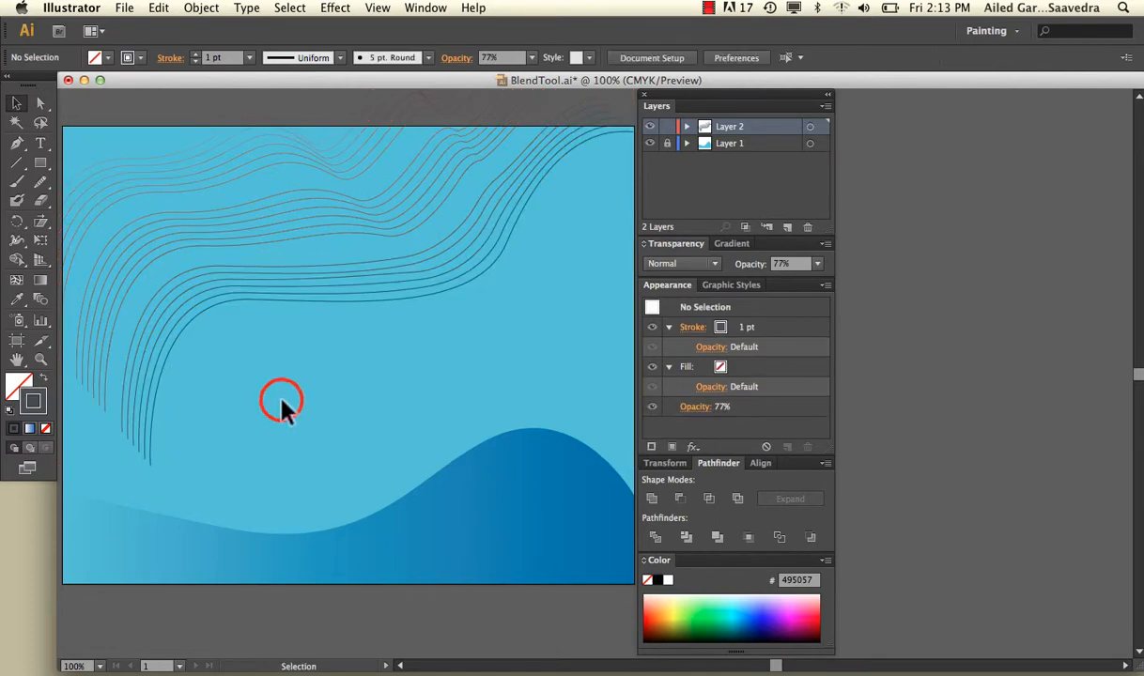
Step: Draw two roughly square rectangles in the open area below the lines and an ellipse near the artboard's right edge
click(41, 163)
drag(40, 162, 94, 162)
mouse_move(193, 406)
mouse_down()
mouse_move(238, 476)
mouse_move(268, 483)
mouse_up()
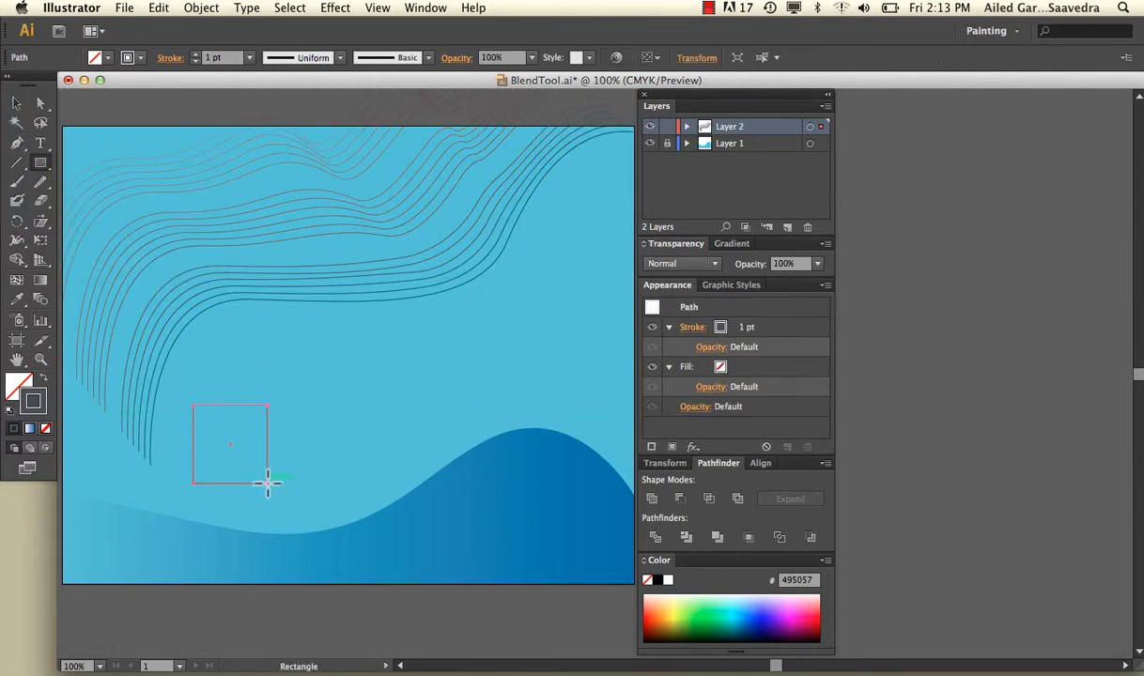
drag(403, 320, 494, 405)
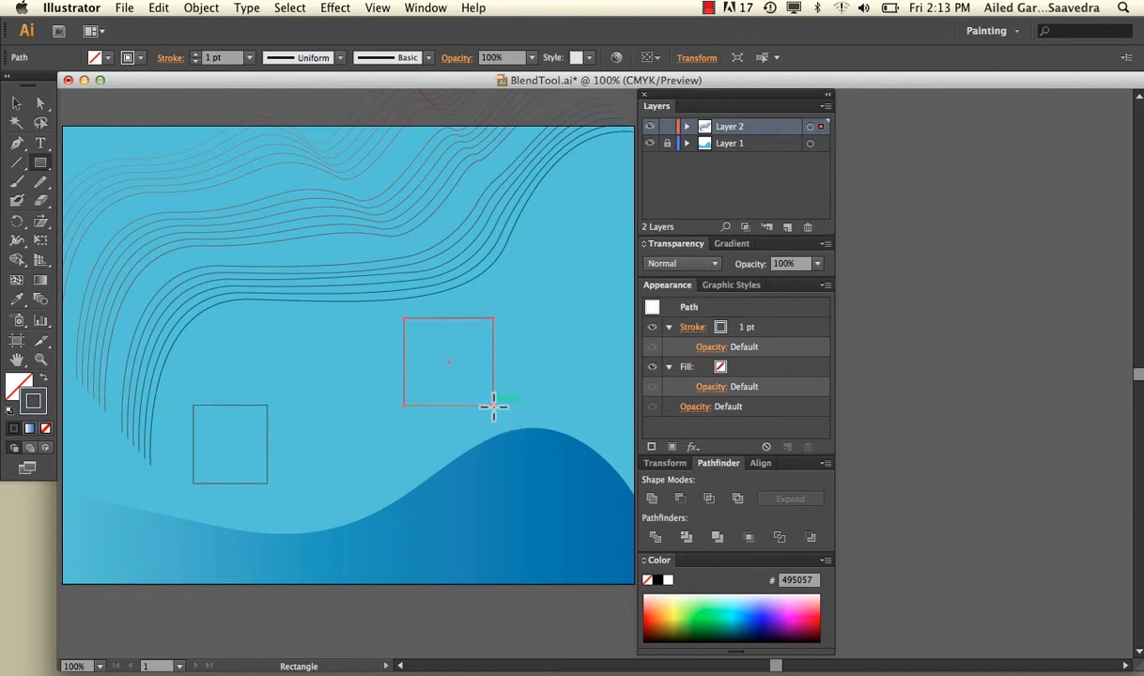
drag(41, 163, 94, 209)
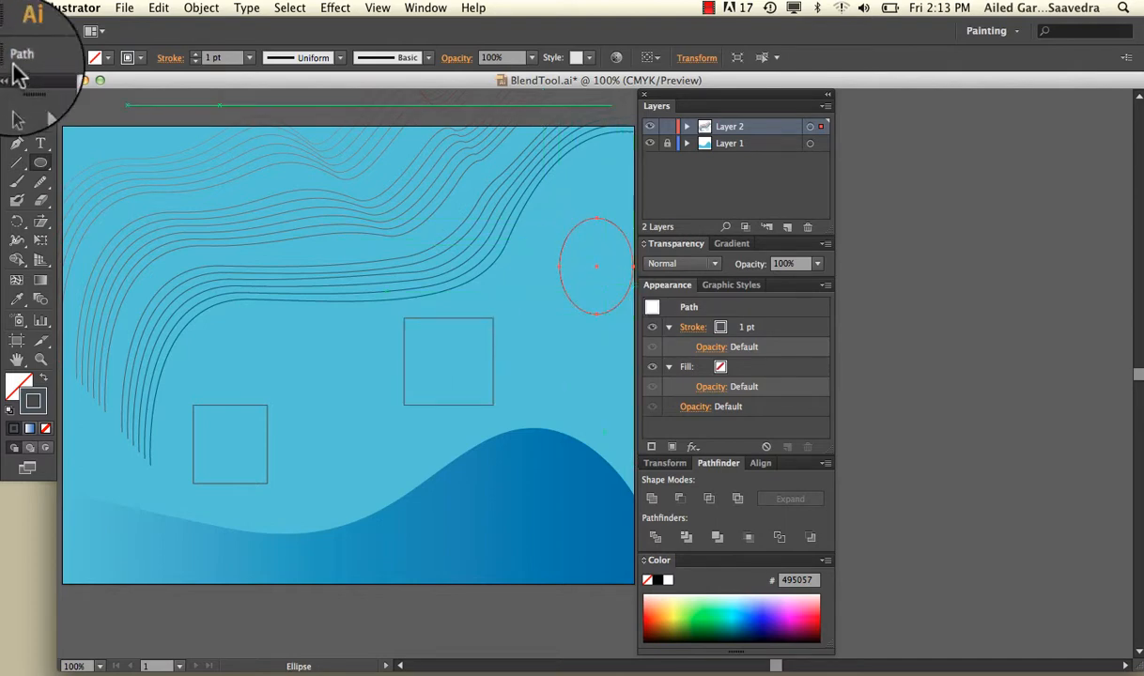
Step: Select the two squares and the ellipse, blend them in sequence with the Blend tool, and deselect the result
click(16, 103)
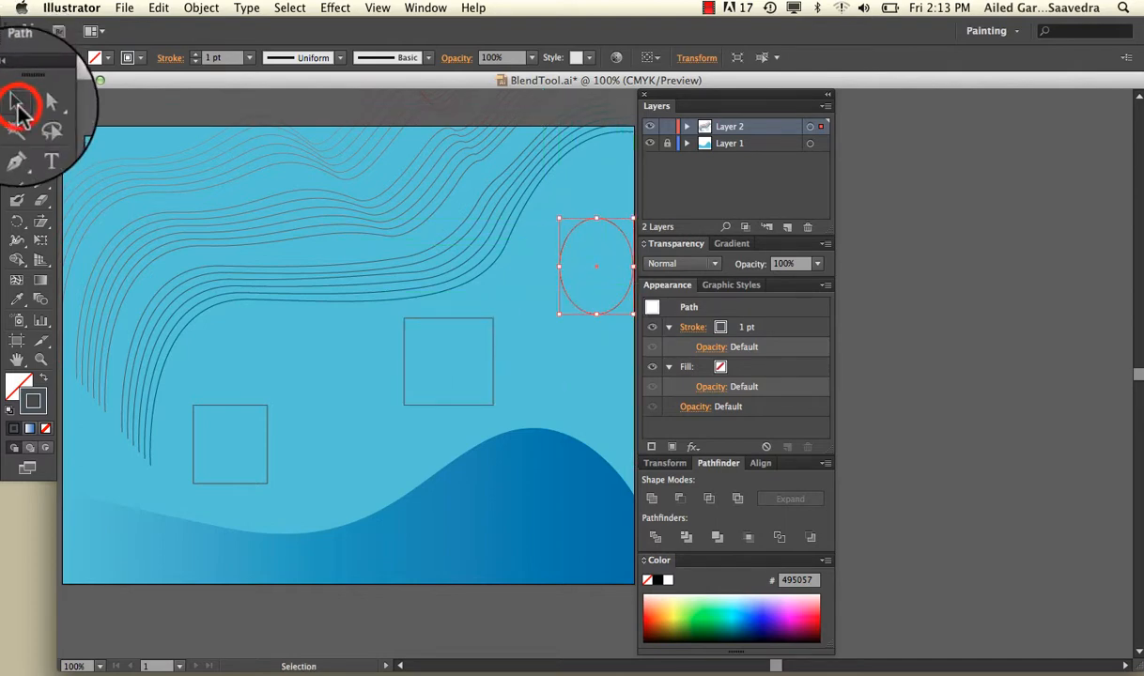
shift+click(218, 402)
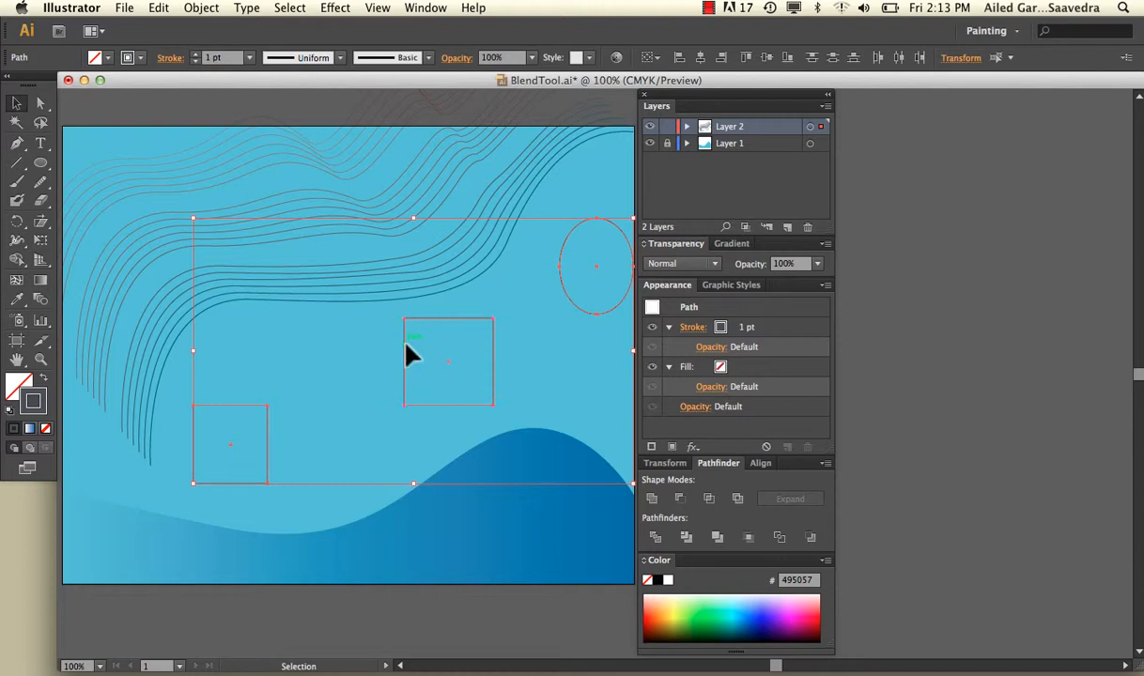
click(40, 299)
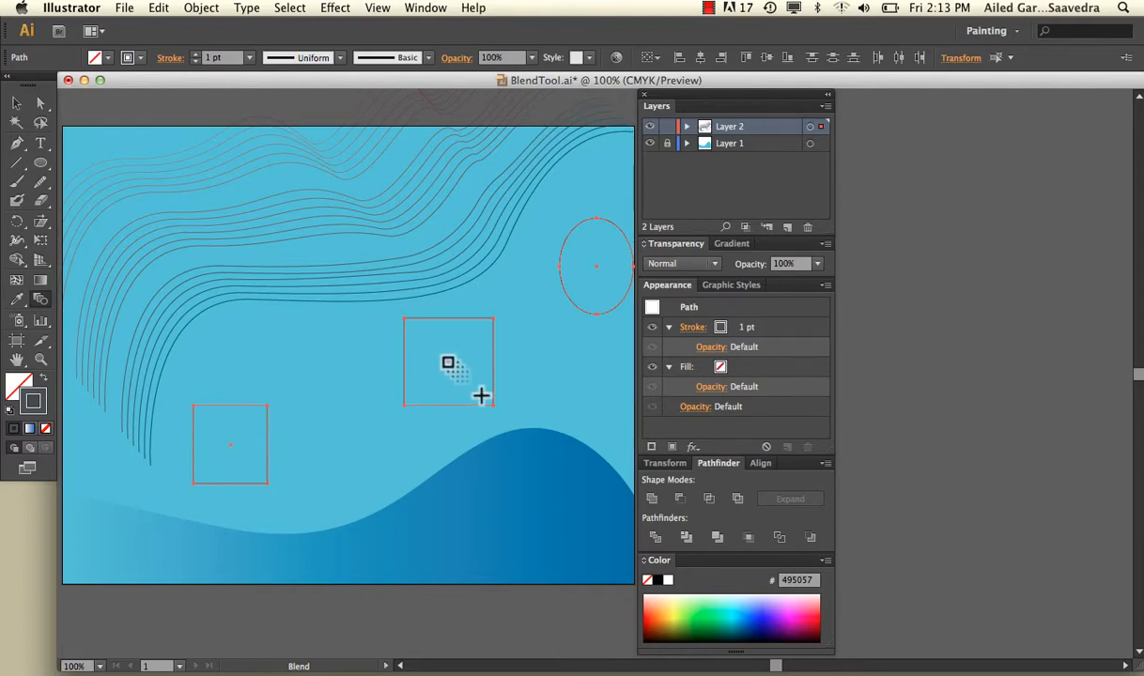
click(449, 363)
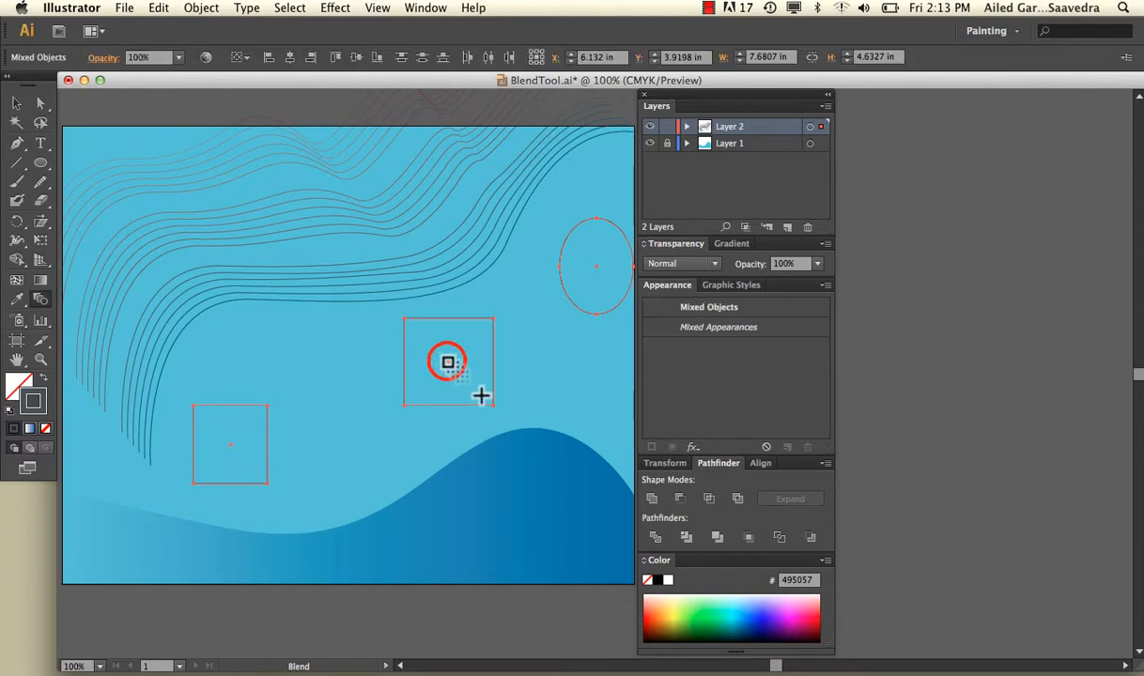
click(597, 269)
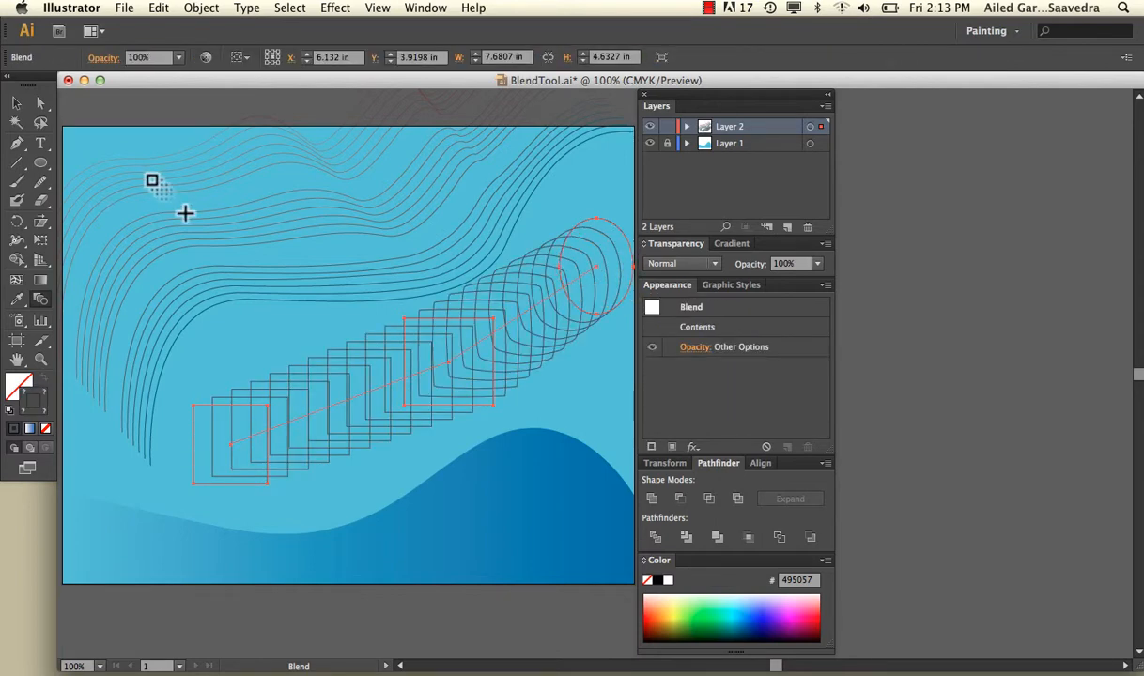
click(16, 103)
click(169, 602)
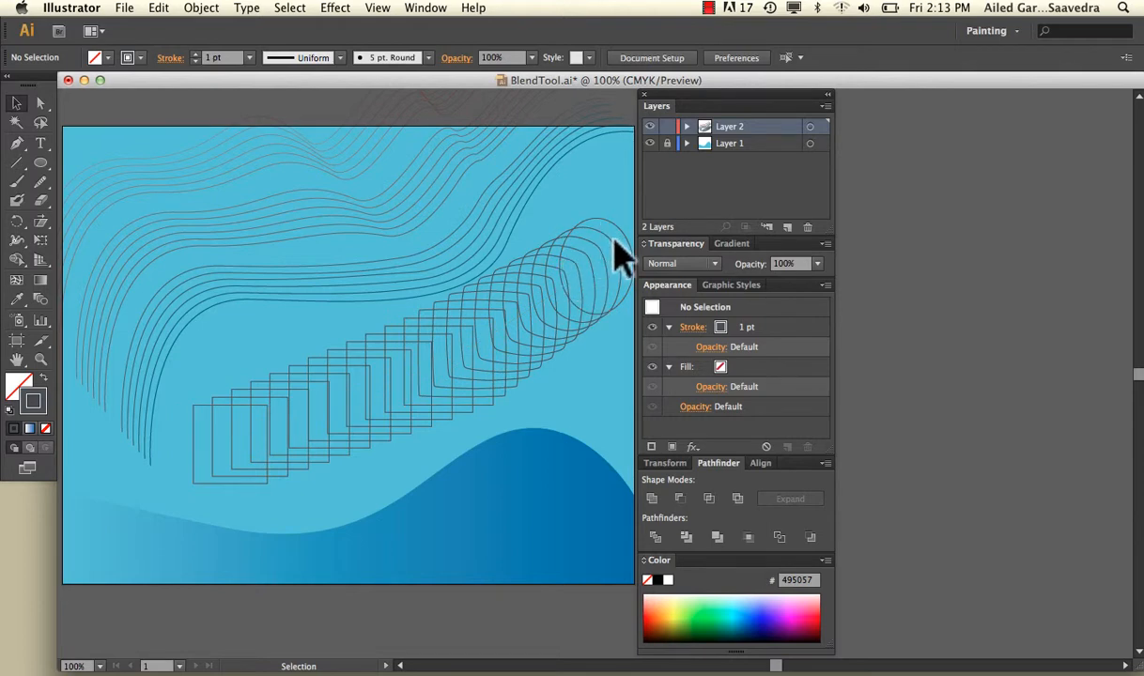
Step: Fill the whole square-to-ellipse blend with purple A80AC9
click(373, 343)
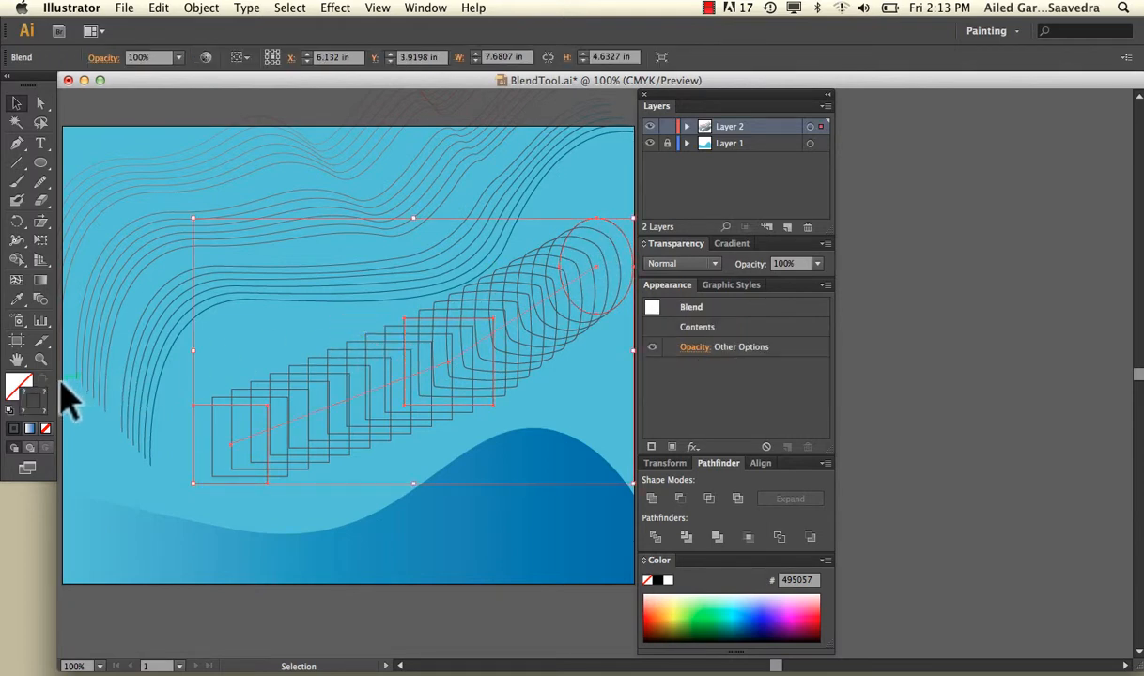
double_click(24, 380)
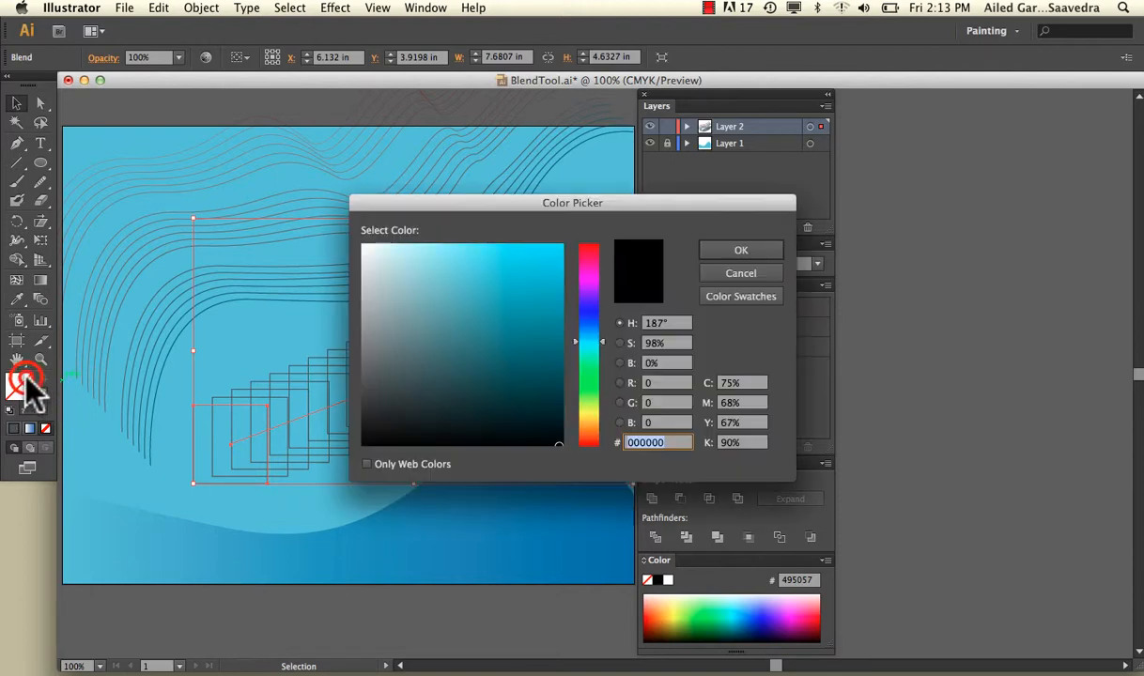
drag(526, 278, 537, 283)
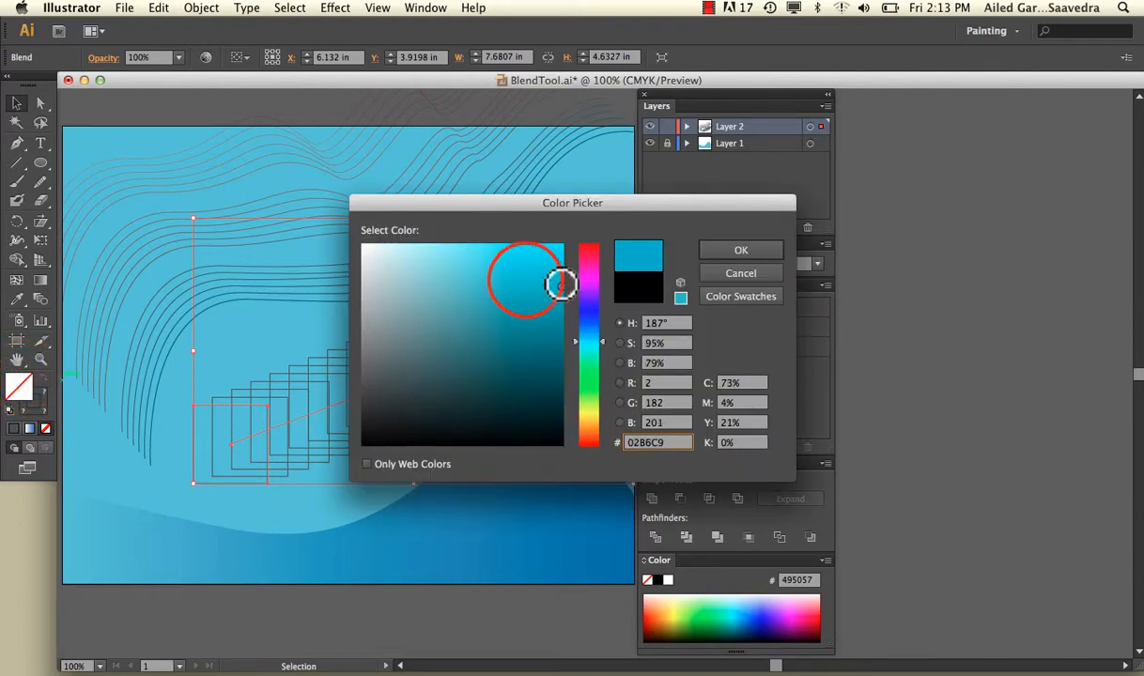
click(588, 284)
click(741, 250)
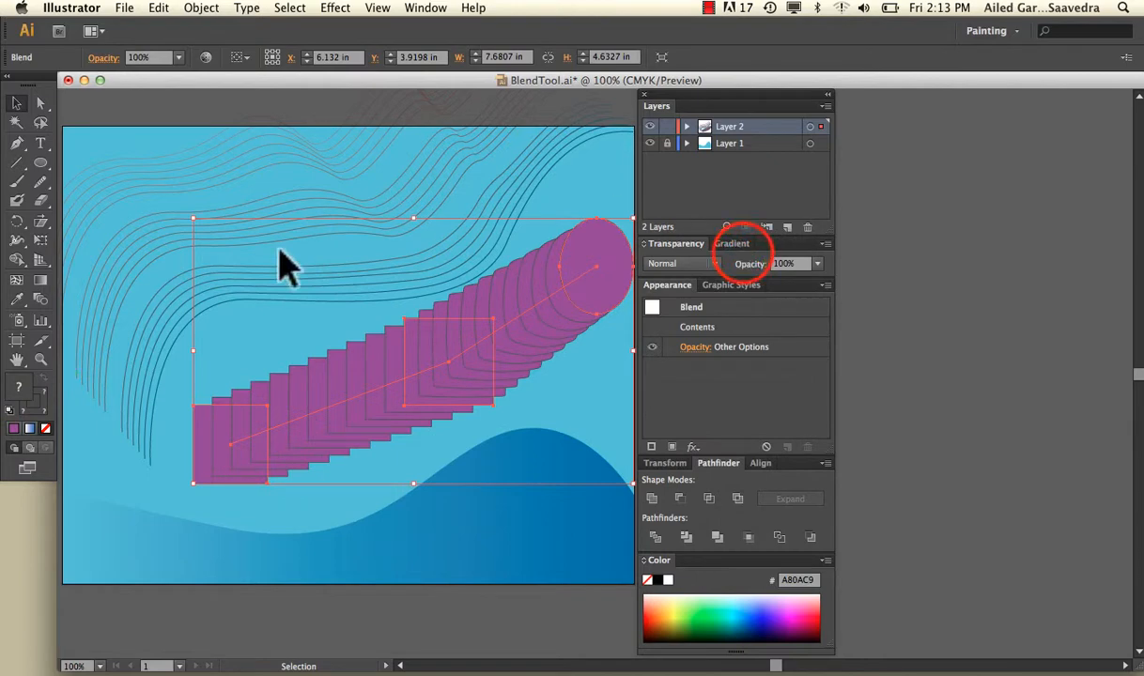
Step: Remove the stroke individually from the blend's lower-left square, its ellipse and its middle square
click(44, 427)
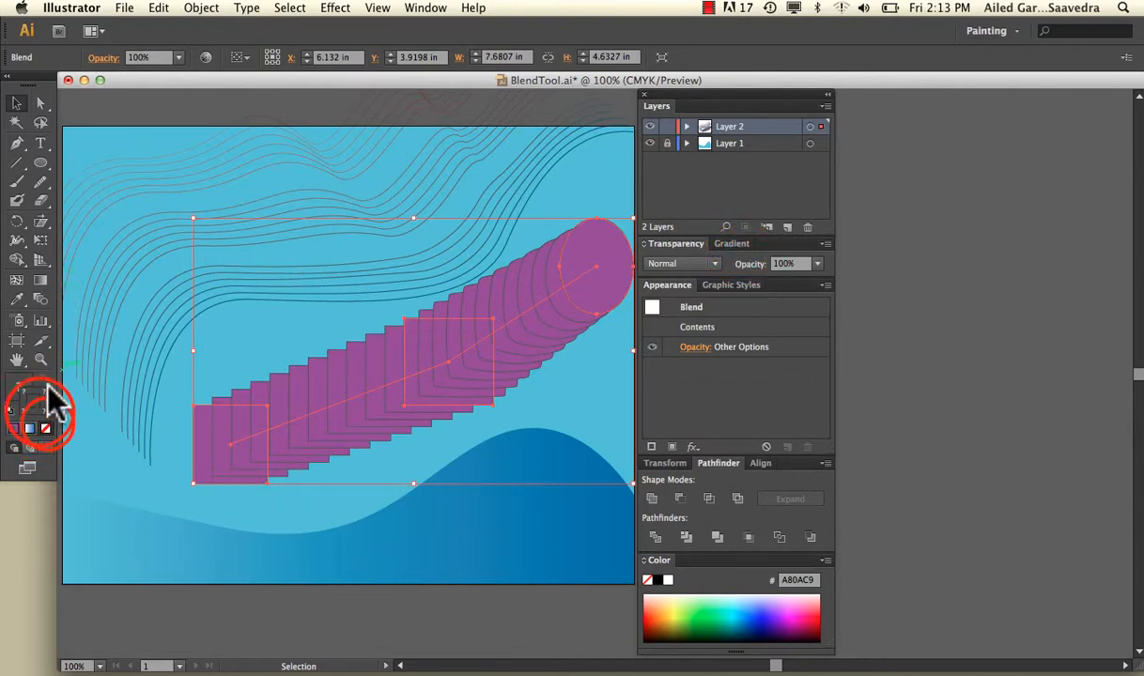
click(40, 104)
click(196, 368)
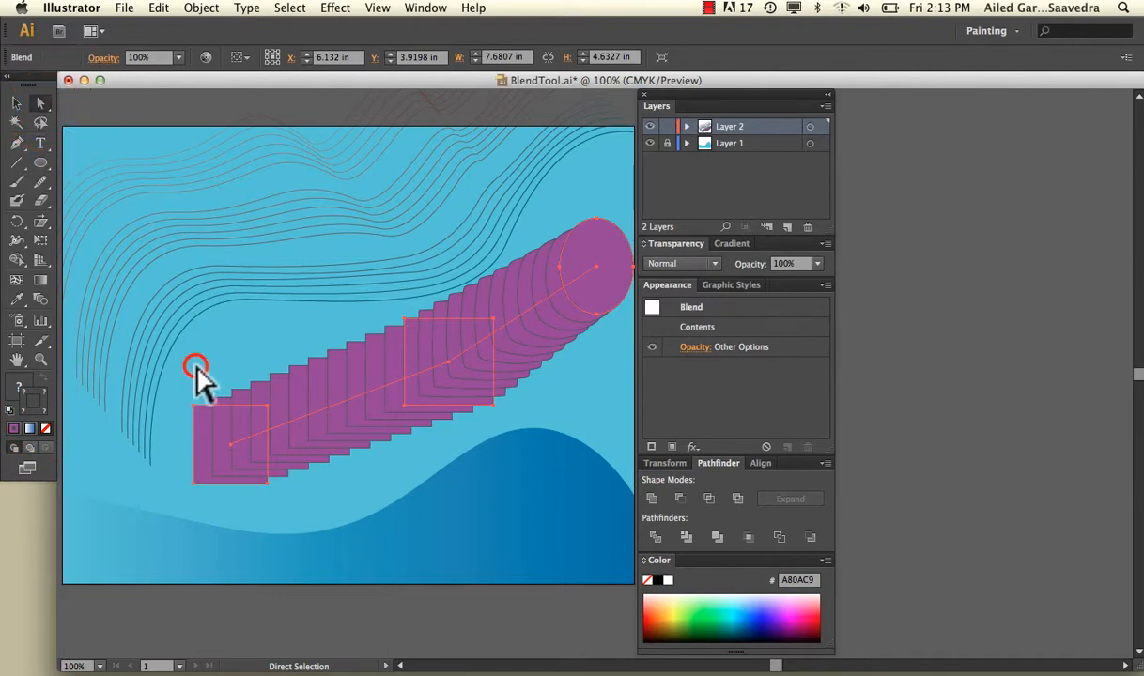
click(204, 411)
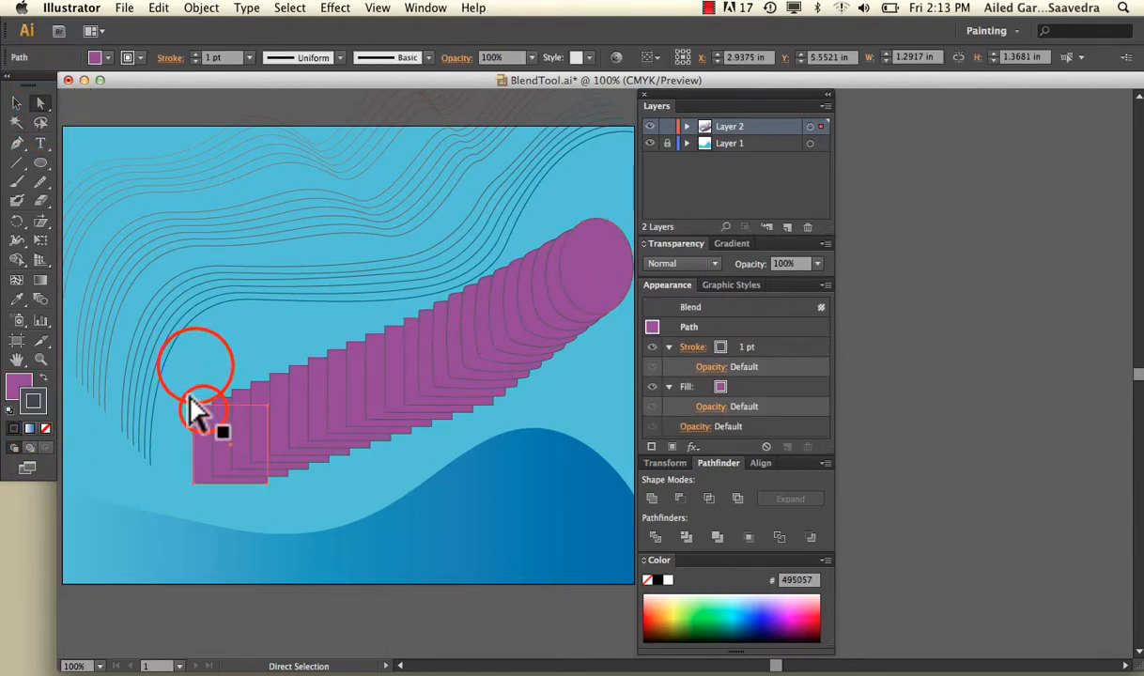
click(45, 429)
click(592, 255)
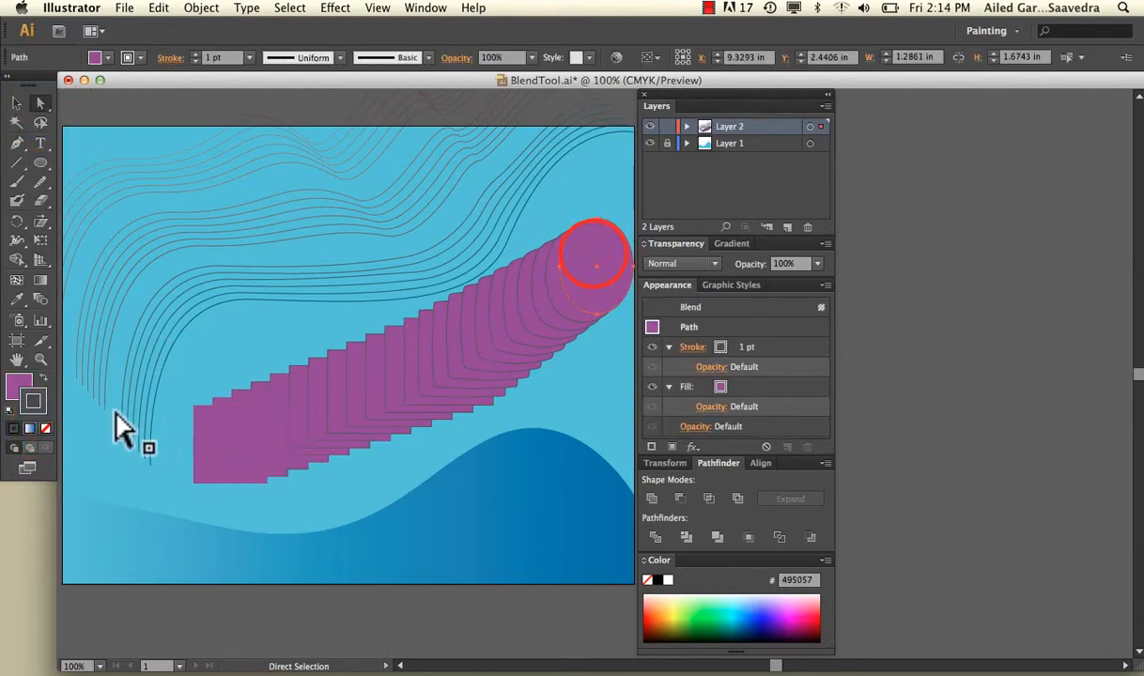
click(47, 429)
click(161, 477)
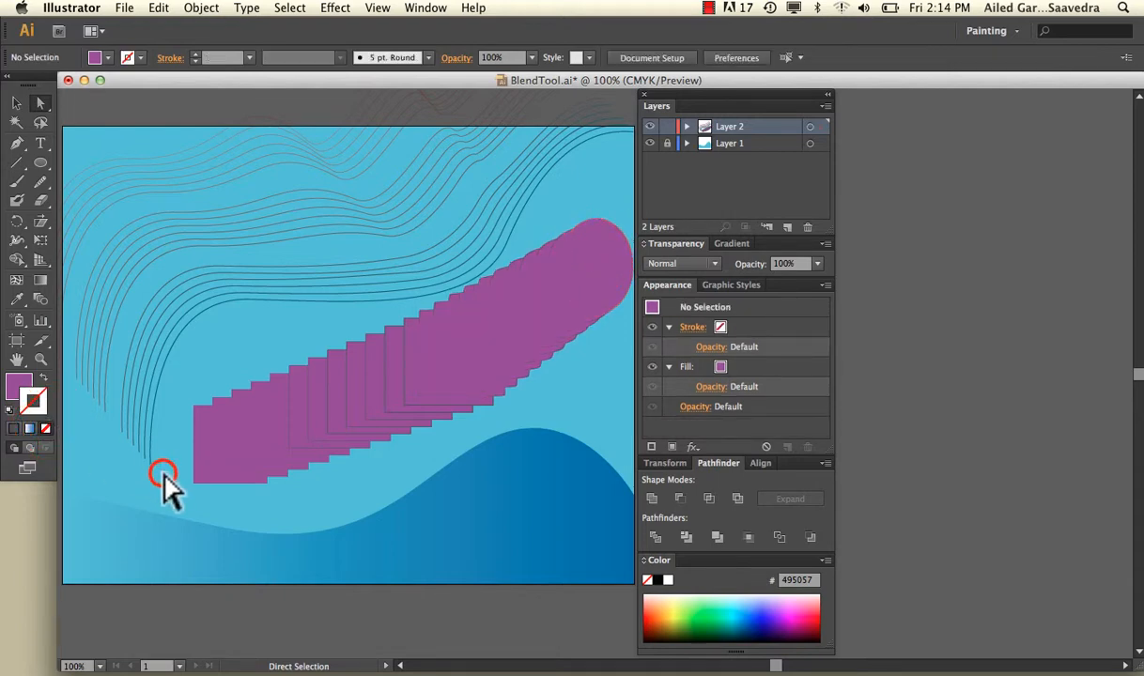
click(431, 383)
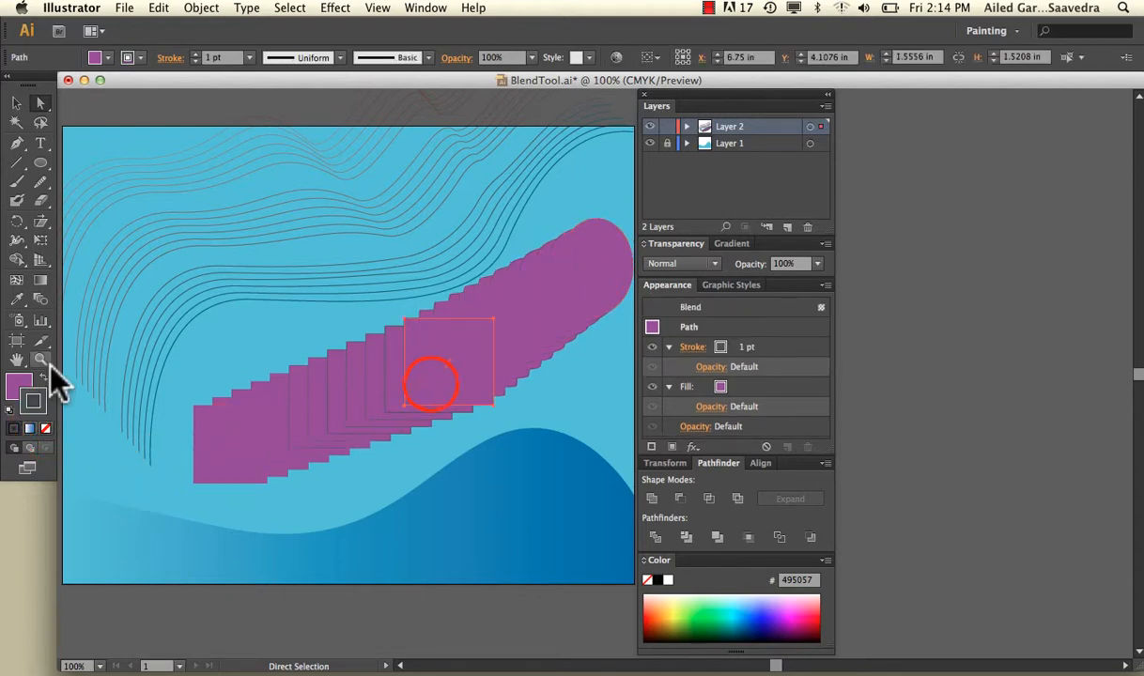
click(46, 430)
click(95, 455)
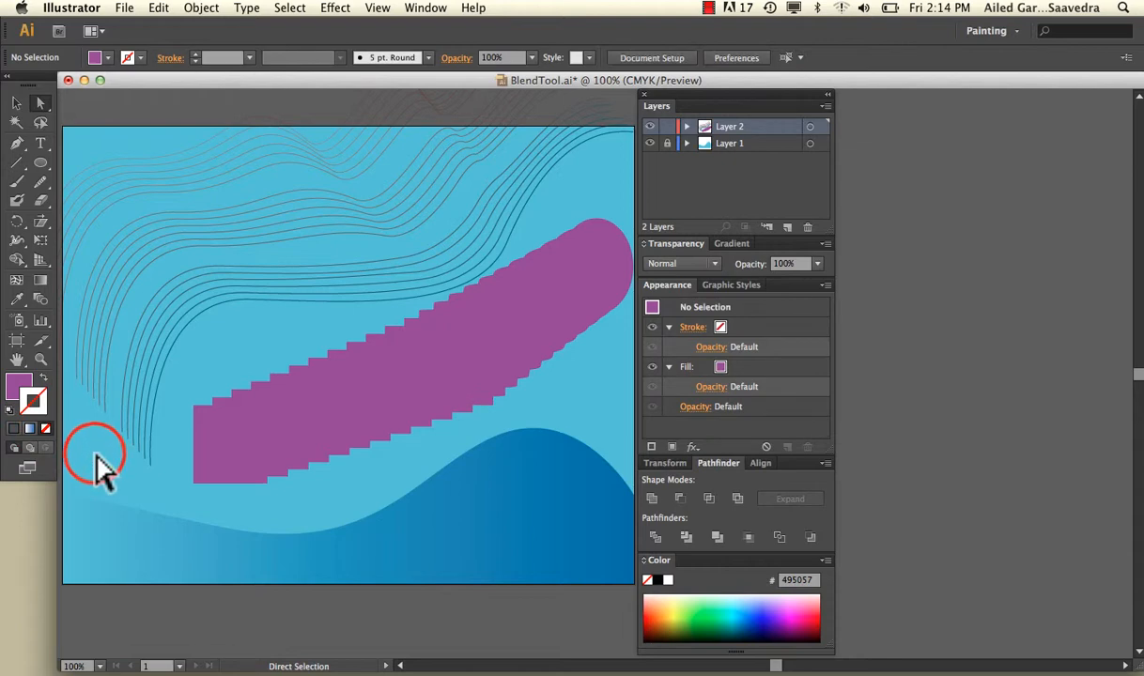
Step: Directly select the blend's lower-left square and fill it with green 10DD59
click(17, 103)
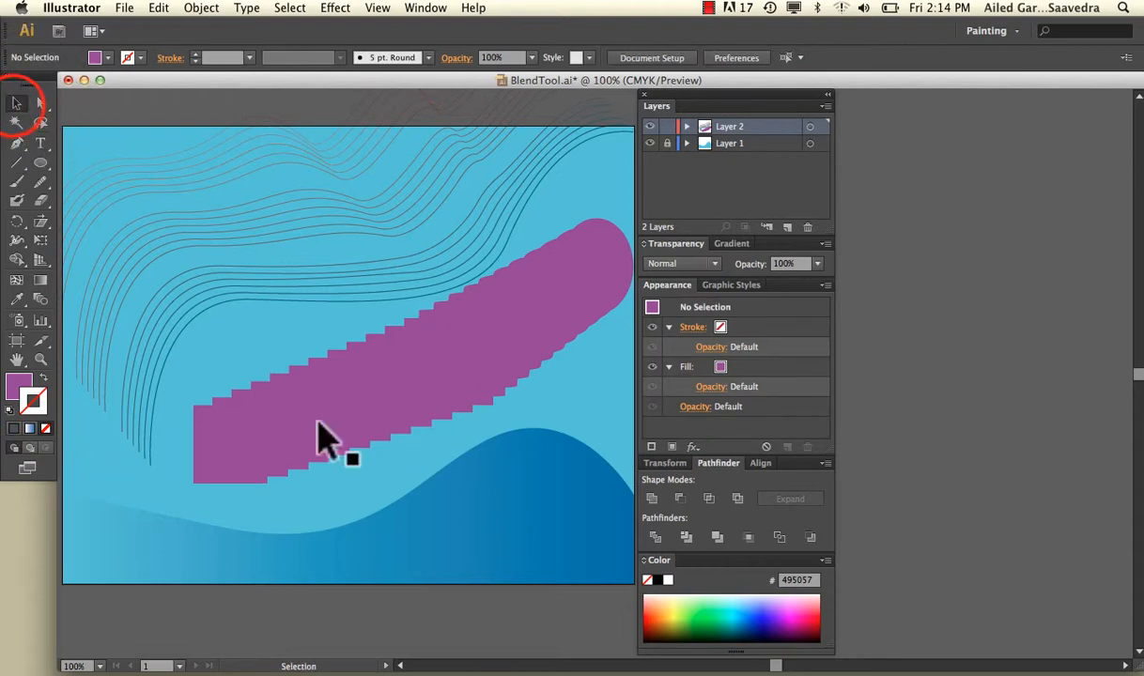
click(43, 98)
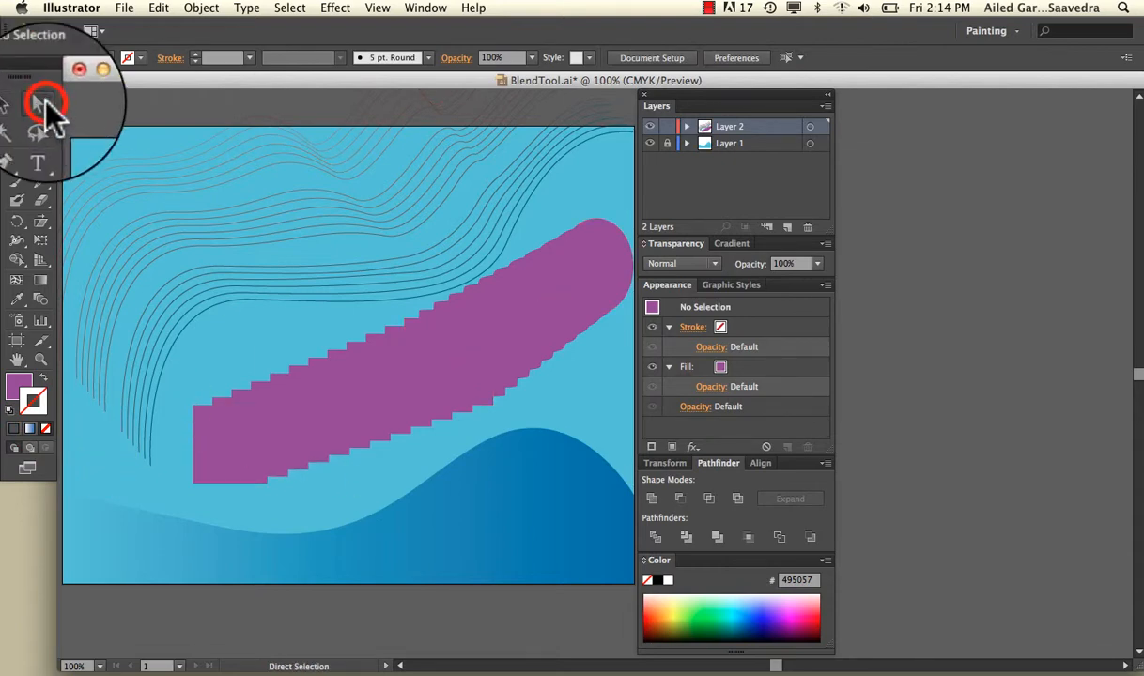
click(237, 456)
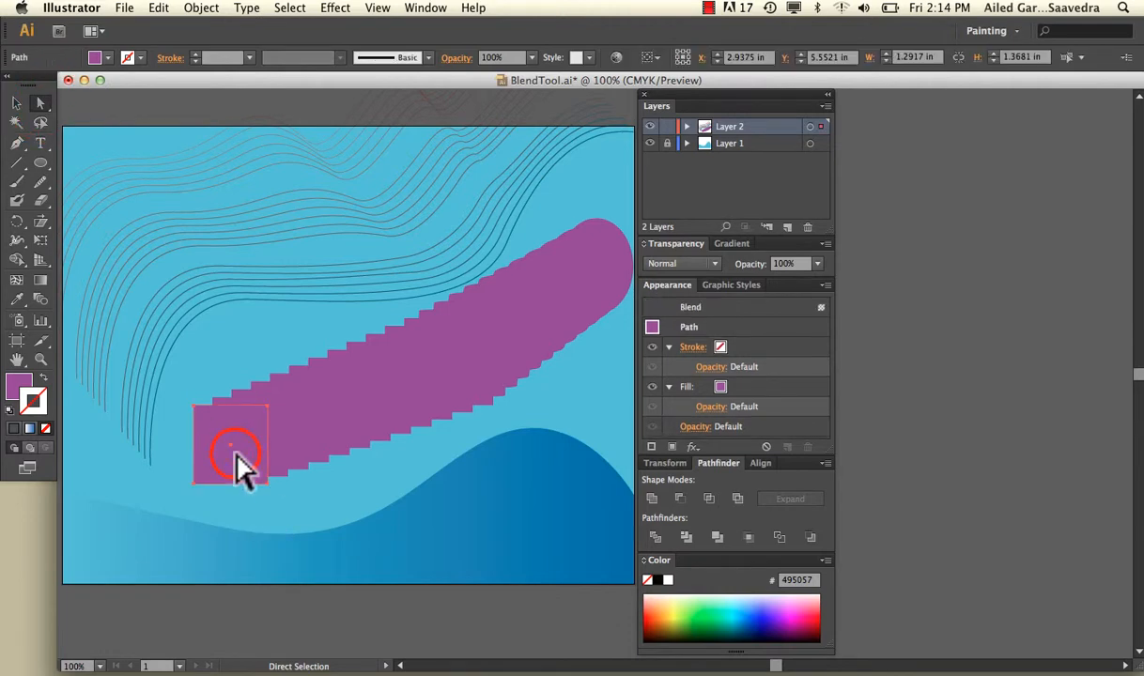
double_click(18, 385)
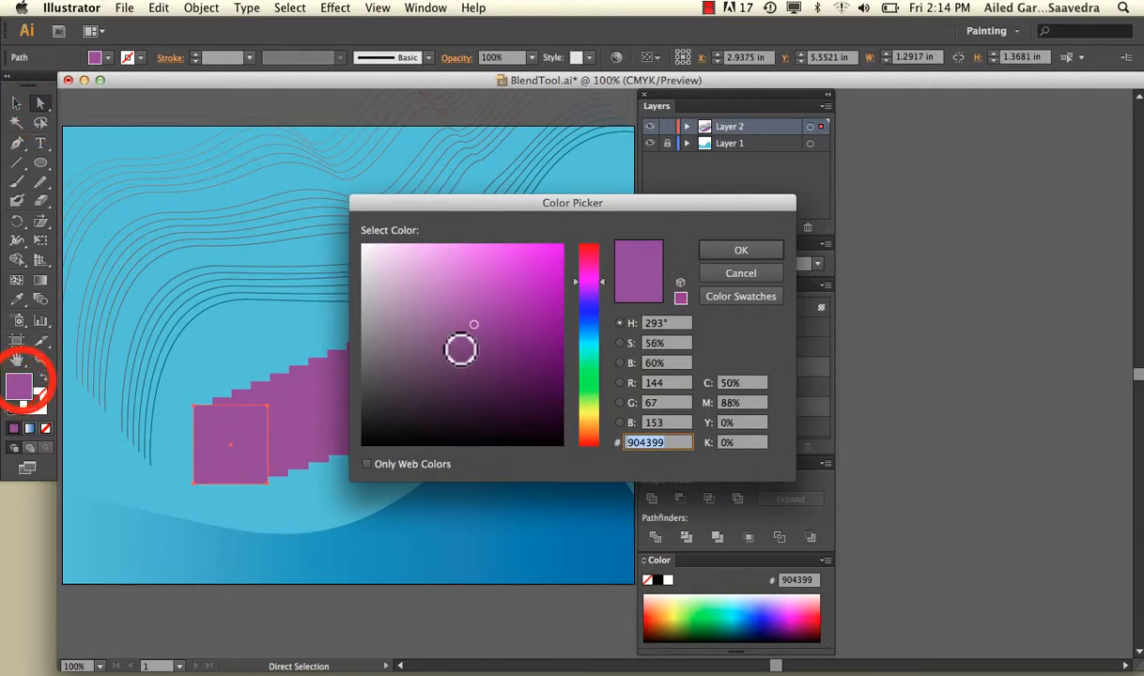
click(590, 378)
click(547, 261)
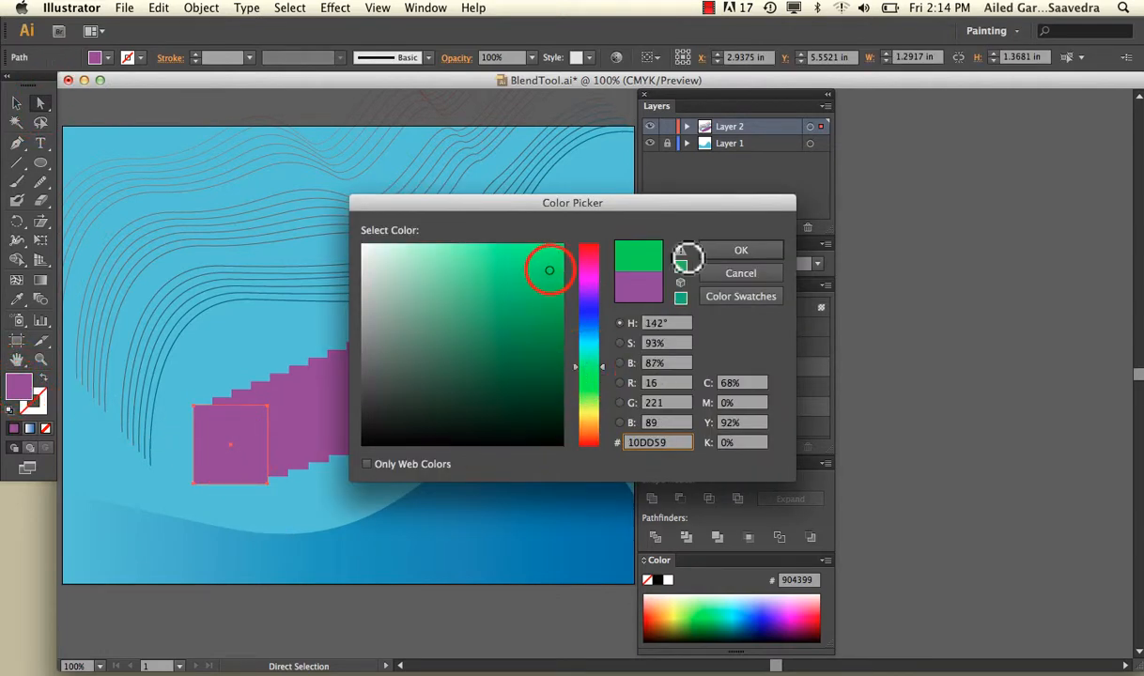
click(720, 255)
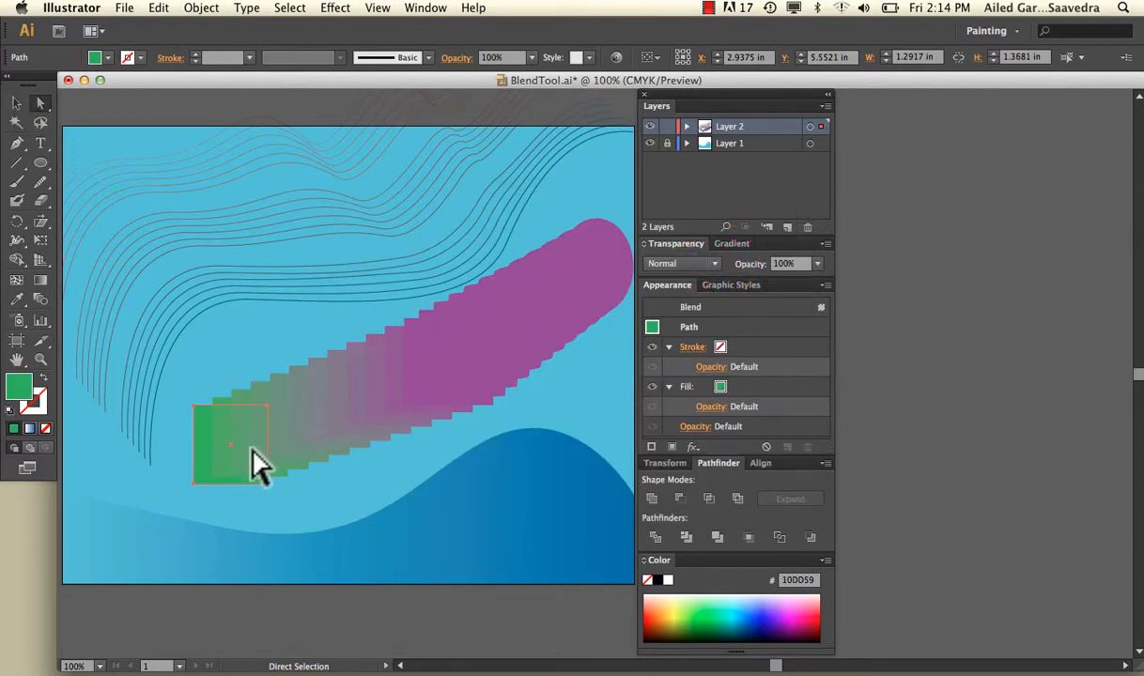
Step: Fill the blend's ellipse with orange-brown 996C44 and deselect it
click(596, 261)
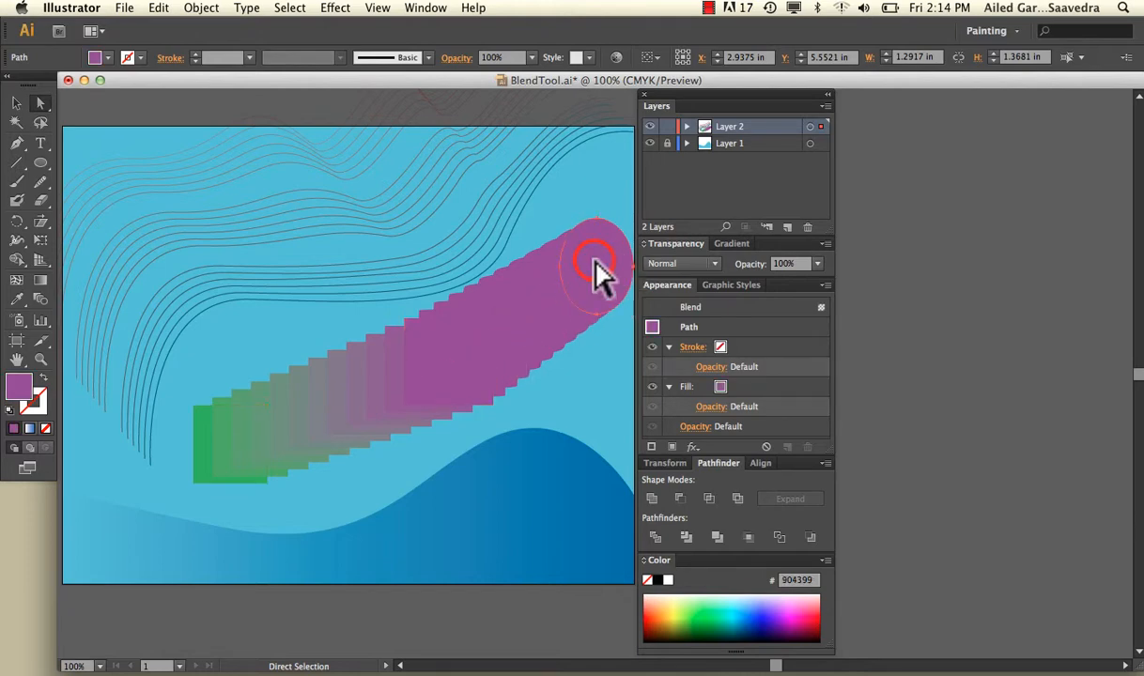
double_click(17, 386)
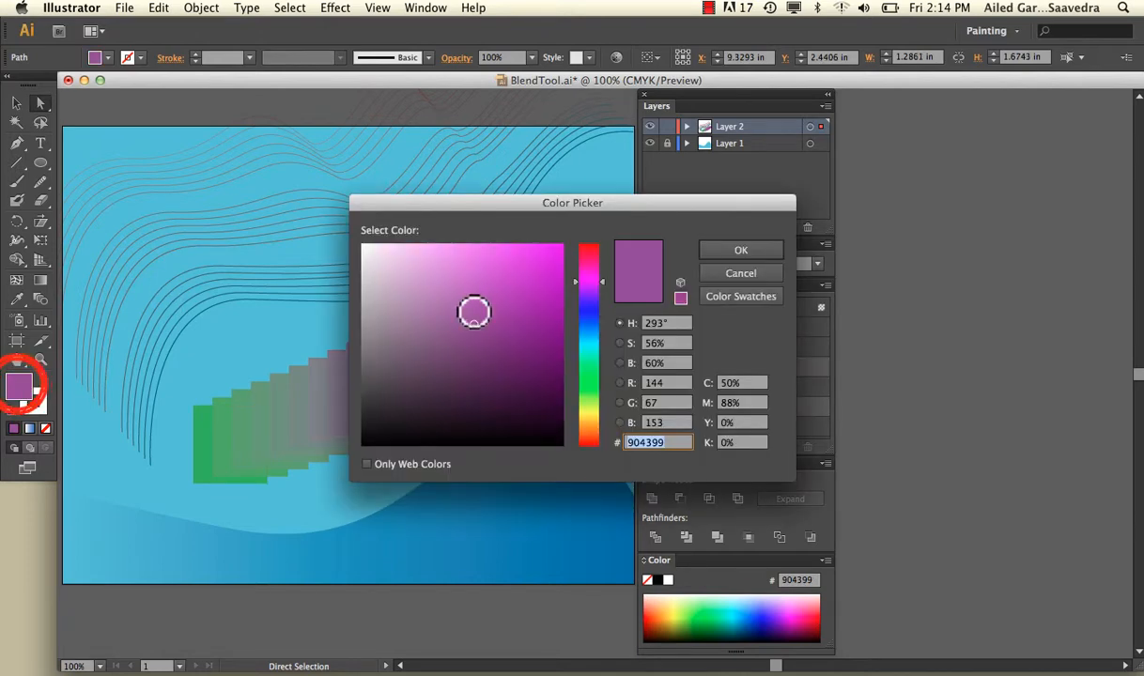
click(589, 374)
click(591, 433)
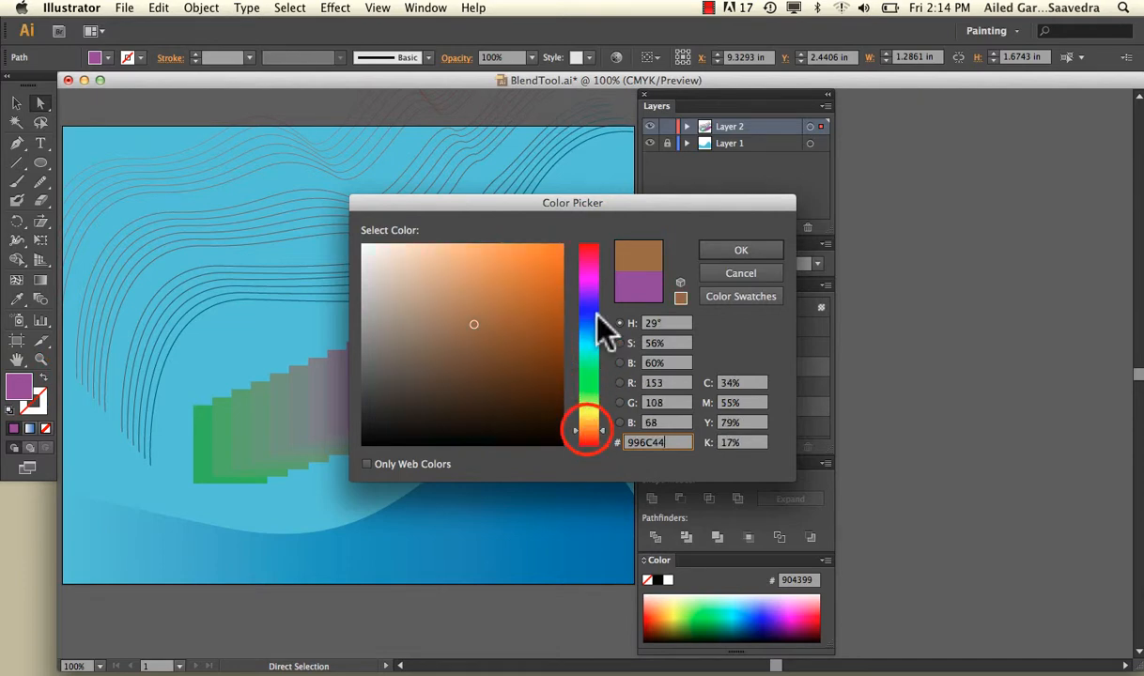
click(738, 250)
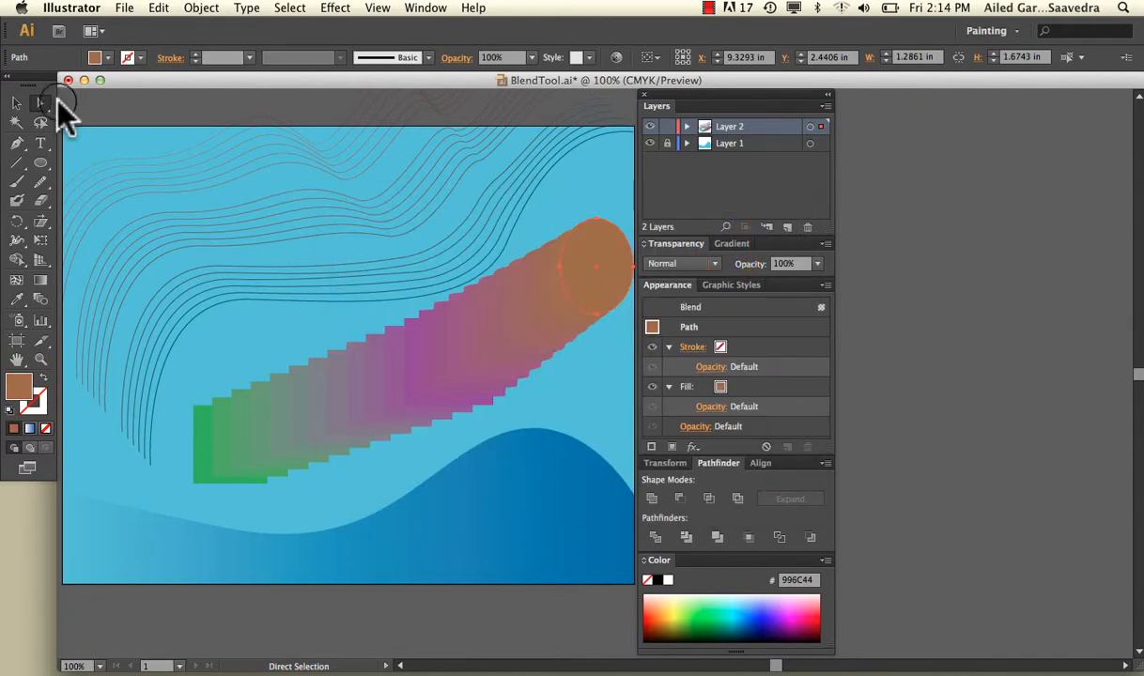
click(17, 102)
click(71, 117)
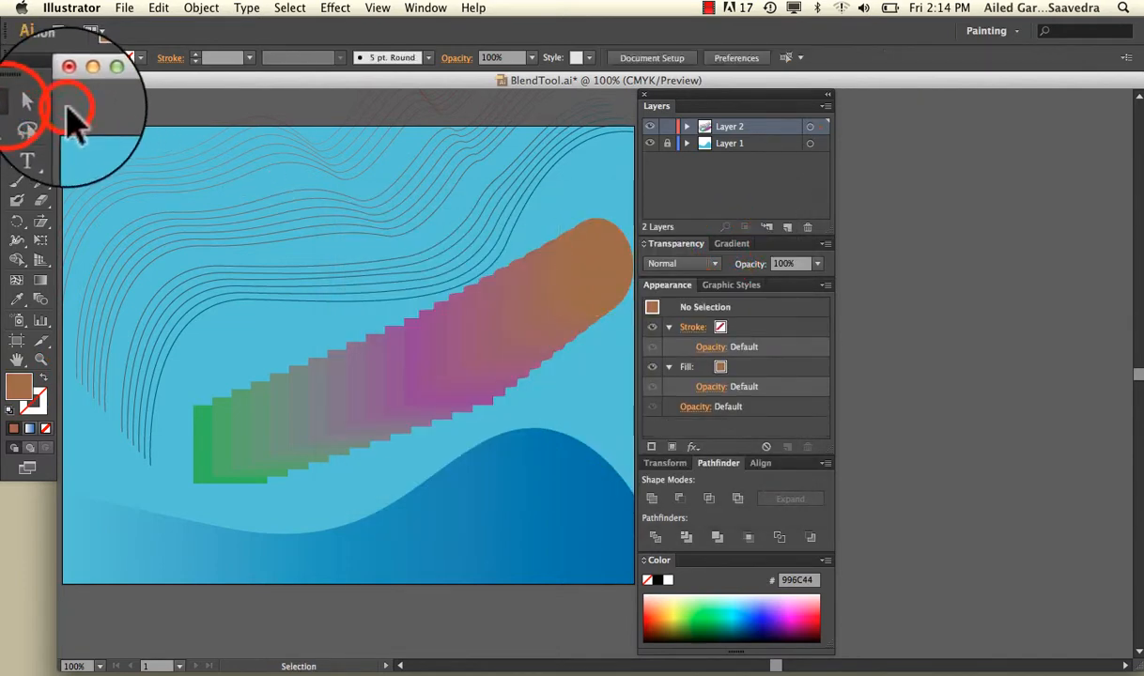
Step: Select the whole square-to-ellipse blend and check its Blend Options, leaving them without changes
click(316, 384)
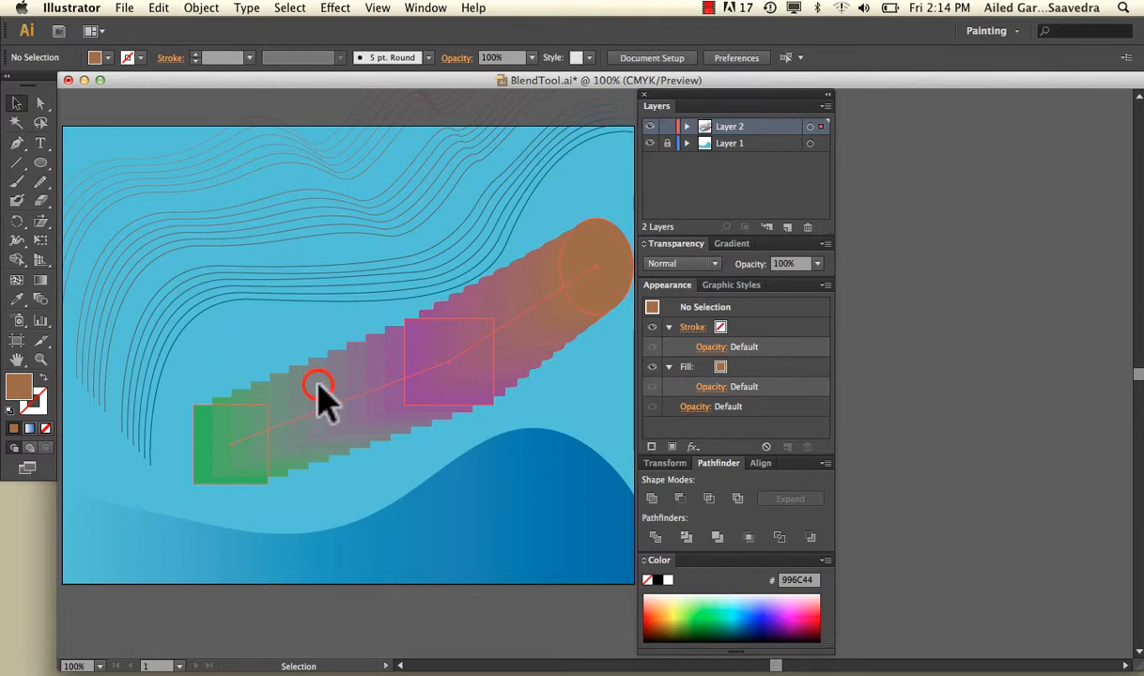
double_click(41, 299)
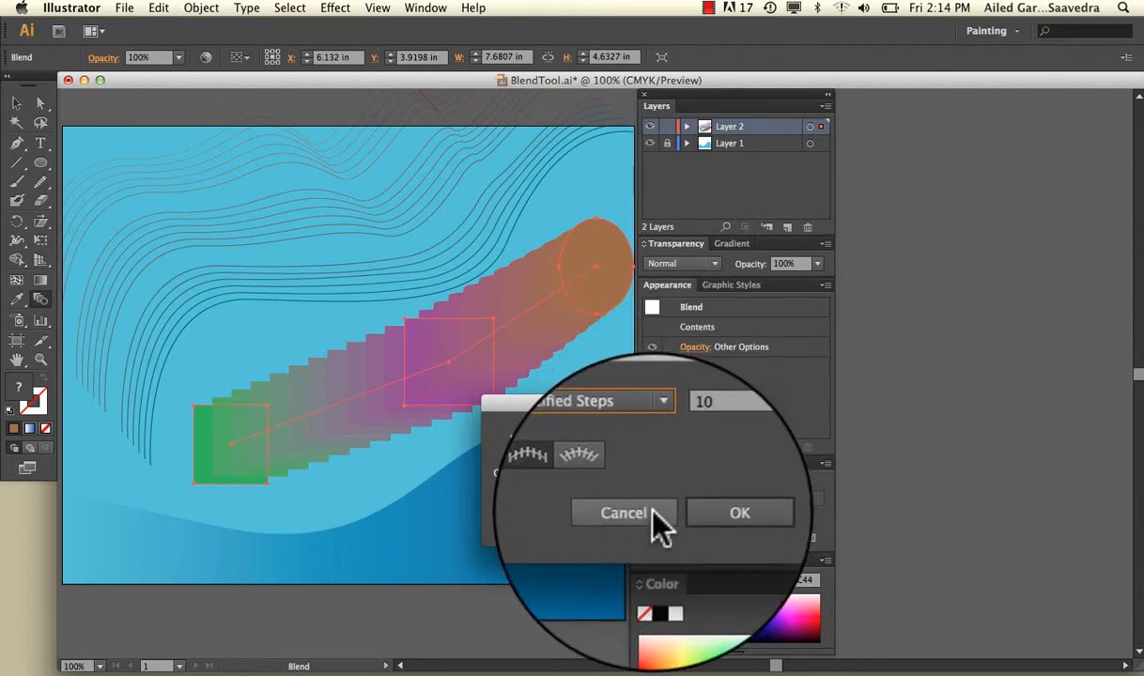
click(654, 514)
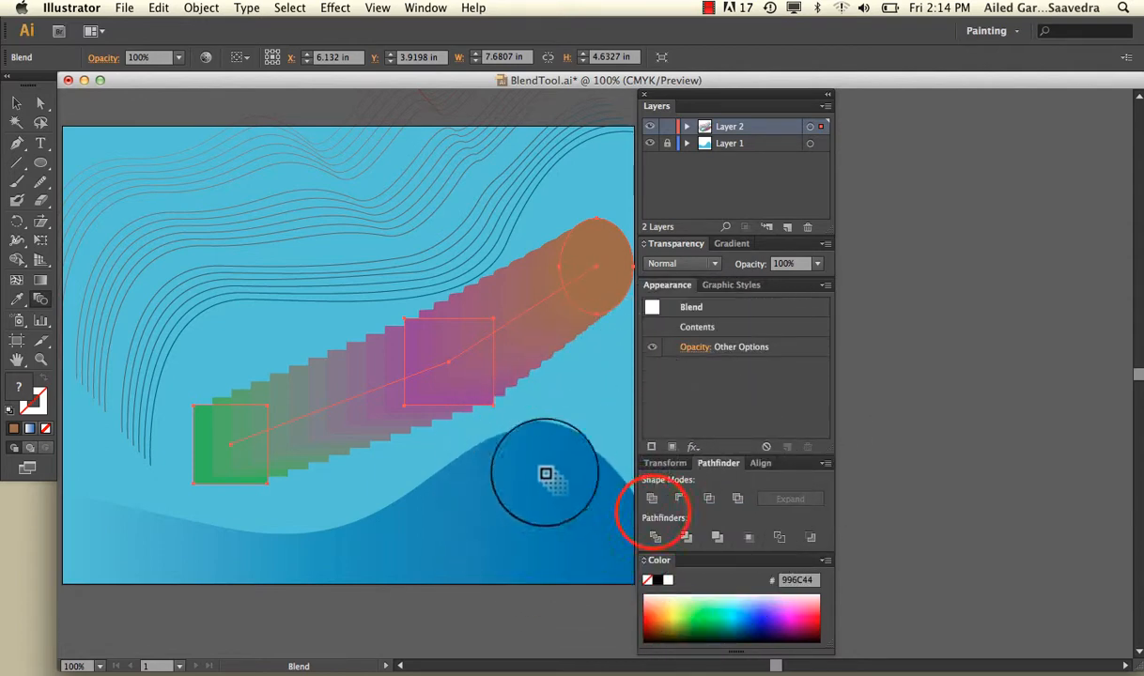
key(v)
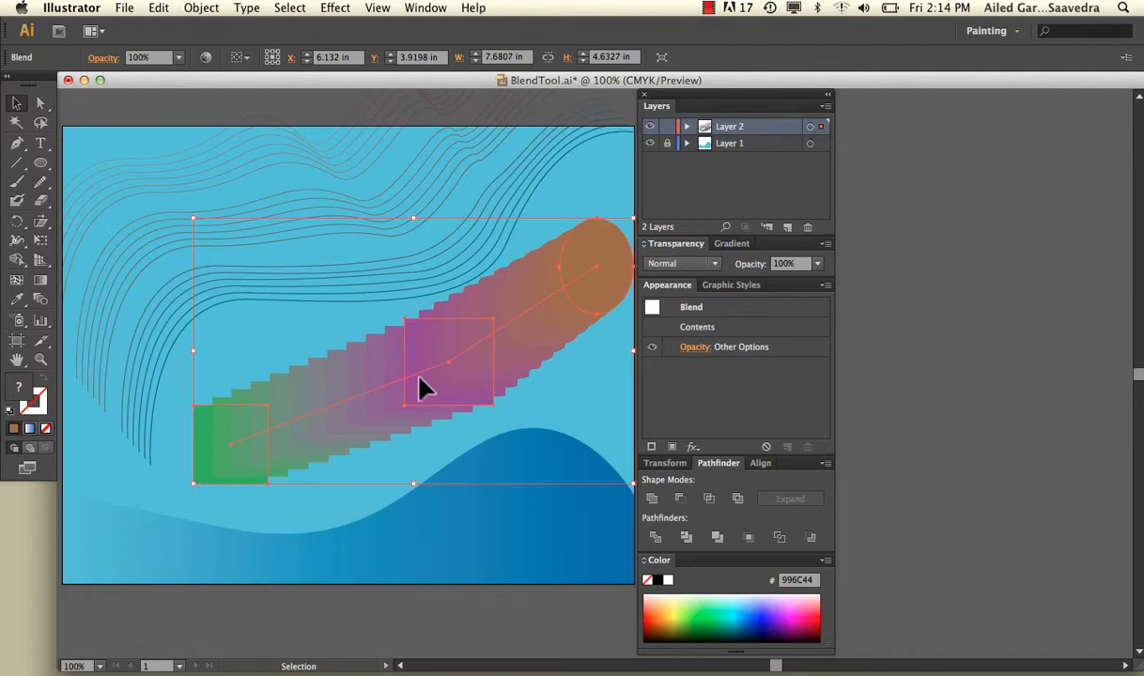
Step: Try the Multiply, Overlay, Difference and Soft Light blending modes on the whole square-to-ellipse blend
click(662, 263)
click(676, 322)
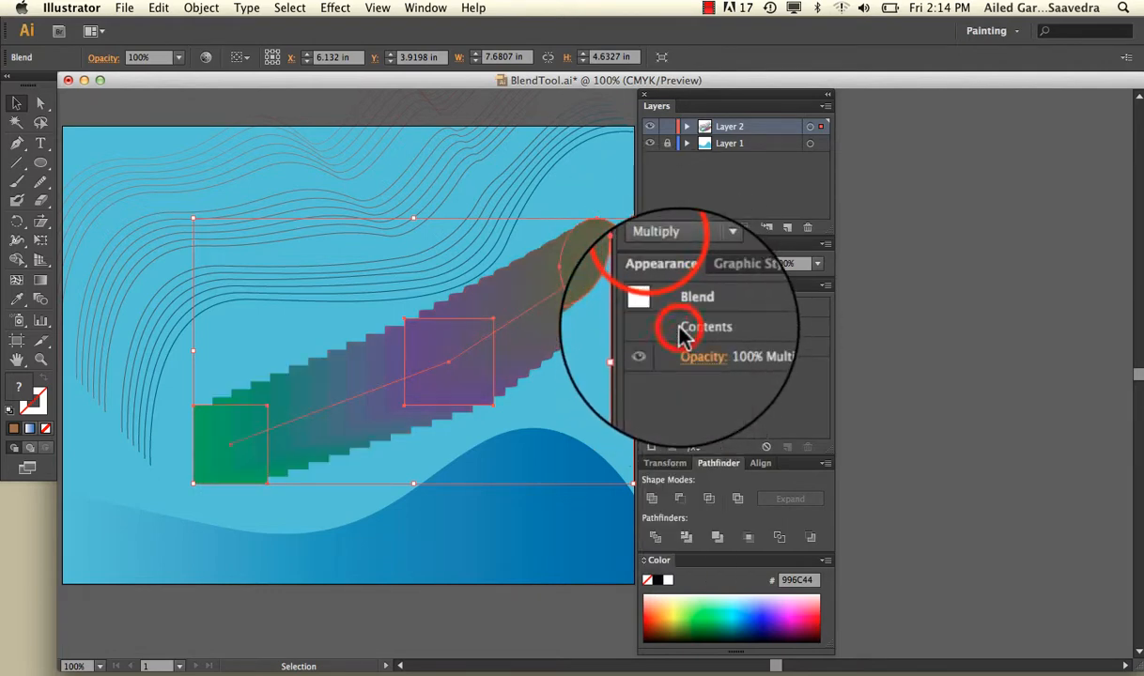
click(669, 266)
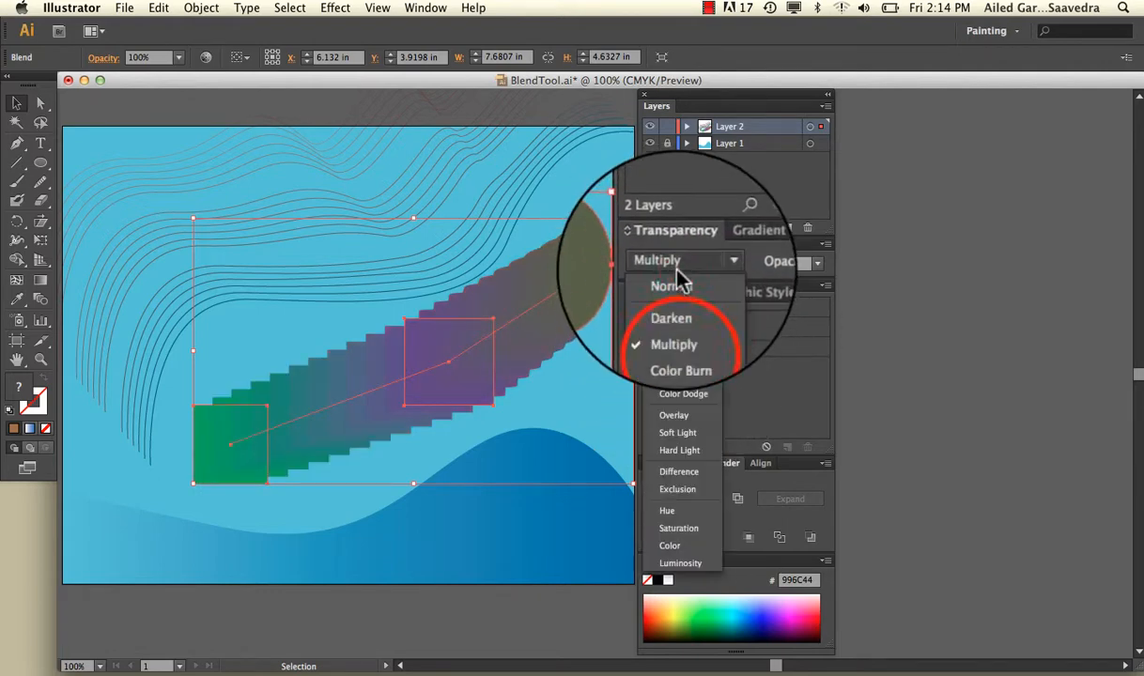
click(678, 416)
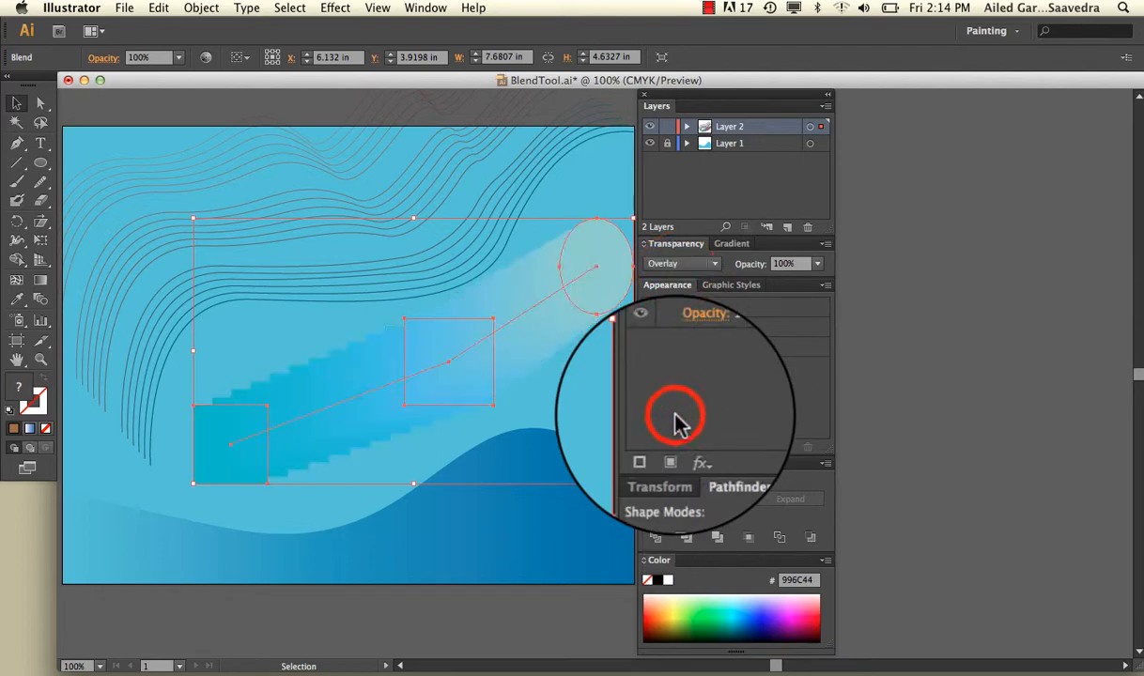
click(690, 264)
click(692, 466)
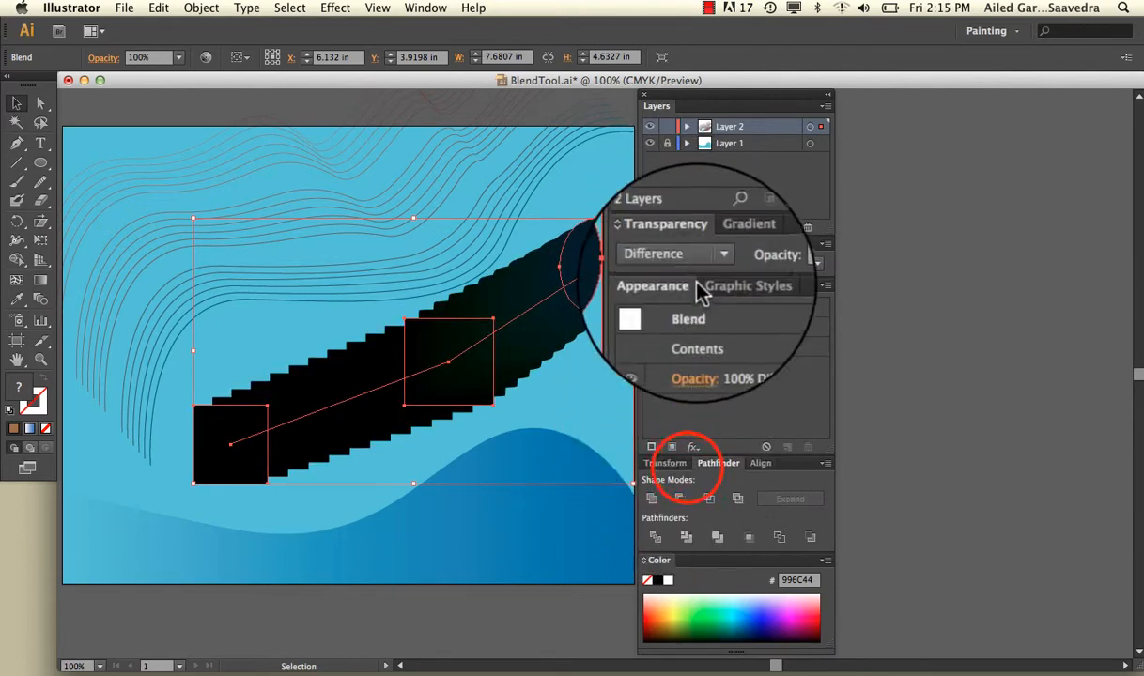
click(690, 263)
click(685, 438)
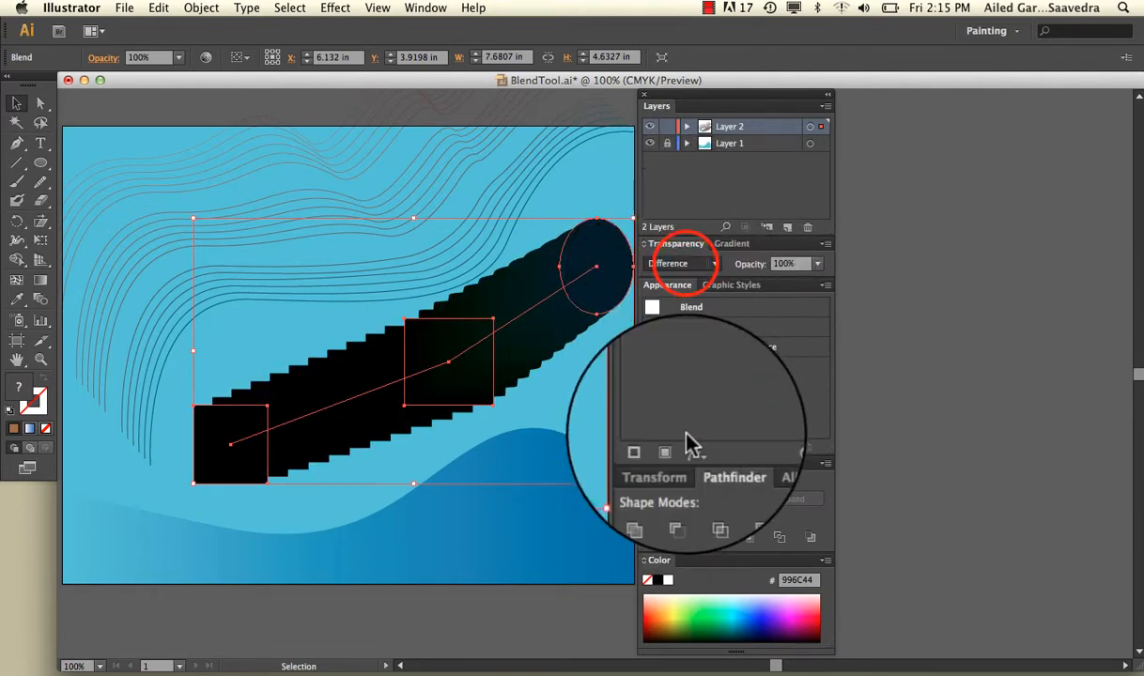
Step: Set the selected blend's blending mode to Darken and its opacity to 50%, and deselect it
click(714, 265)
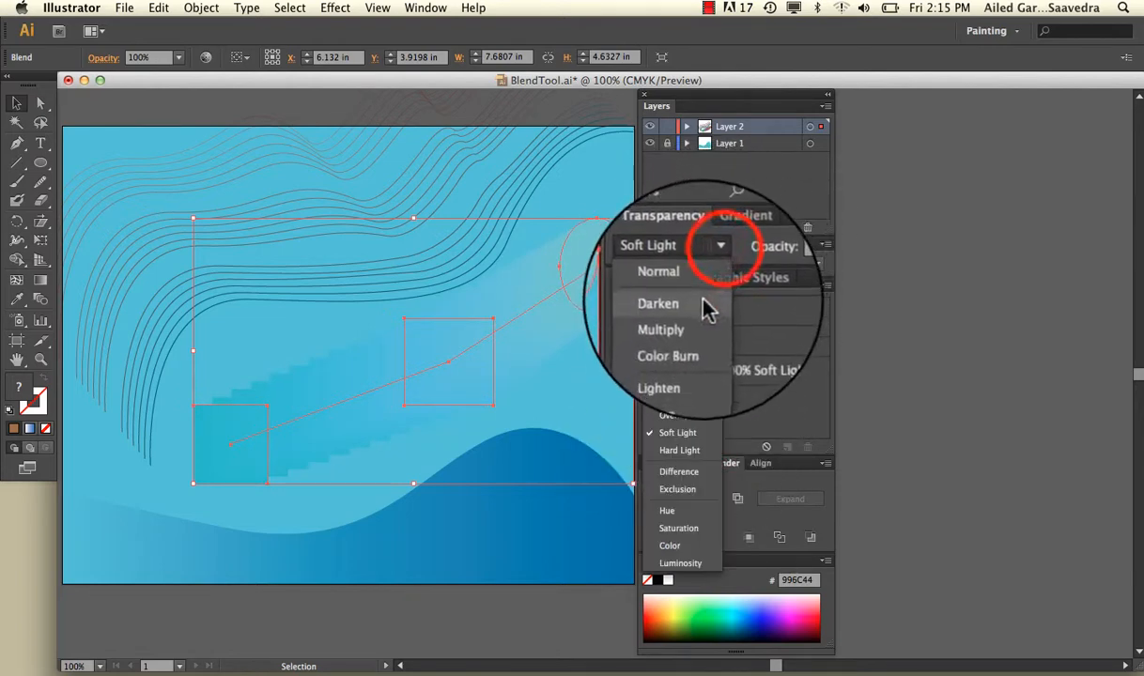
click(709, 315)
click(817, 264)
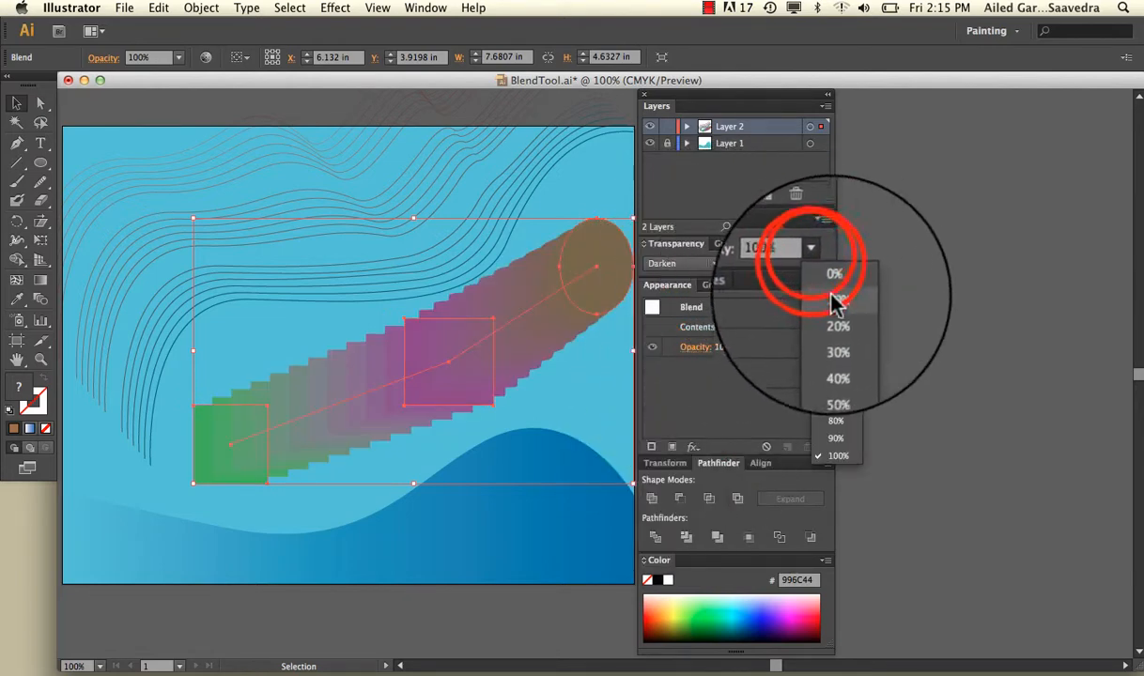
click(836, 334)
click(818, 266)
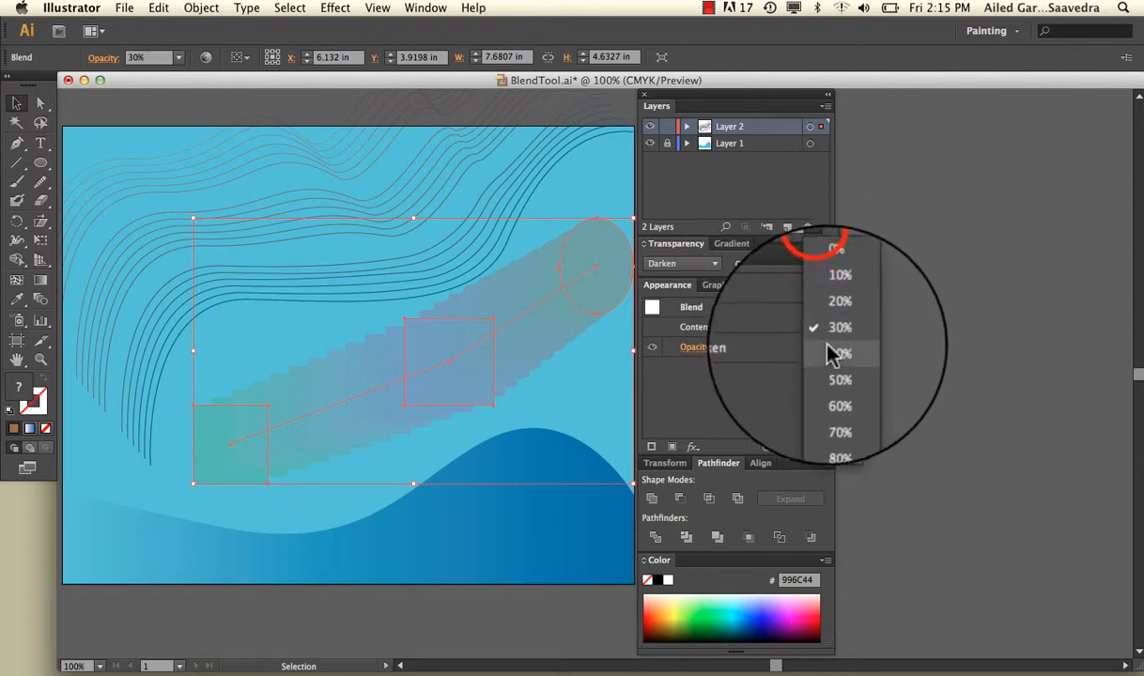
click(827, 371)
click(461, 531)
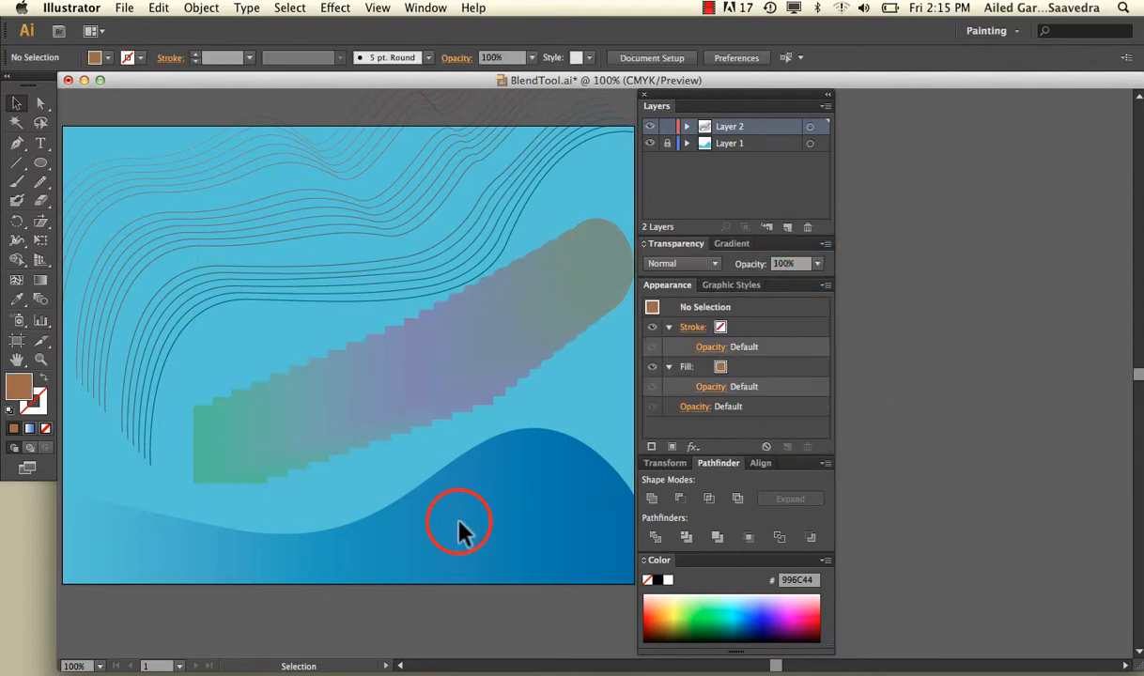